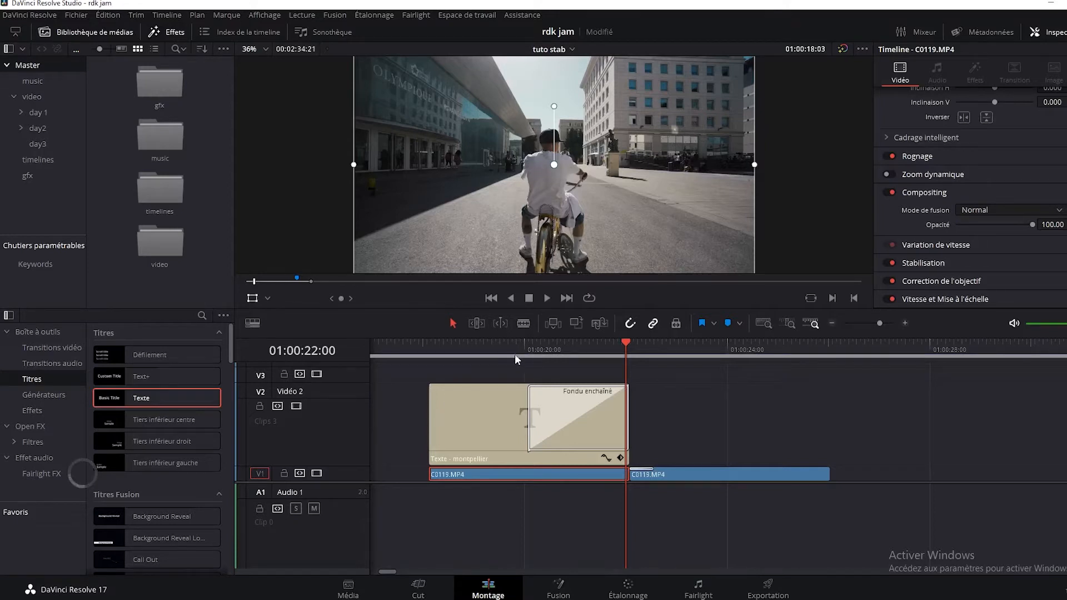
- Show the Titres category of the effects toolbox, with the playhead at 01:00:22:20 in the timeline
{"action": "left_click", "coordinate": [667, 354]}
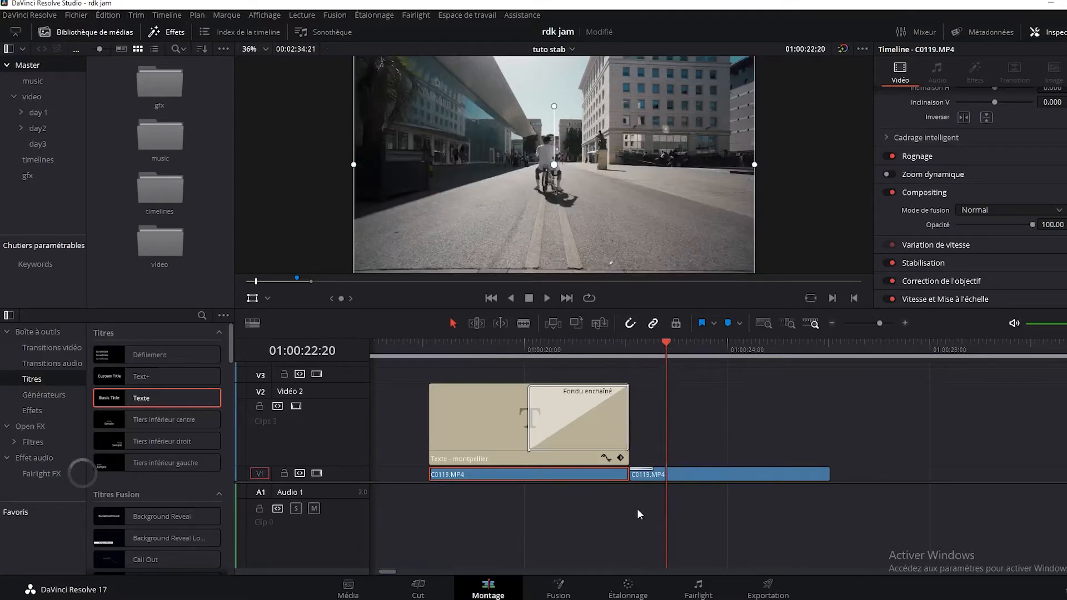
{"action": "left_click", "coordinate": [177, 35]}
{"action": "left_click", "coordinate": [178, 36]}
{"action": "left_click", "coordinate": [169, 35]}
{"action": "left_click", "coordinate": [169, 35]}
{"action": "left_click", "coordinate": [13, 333]}
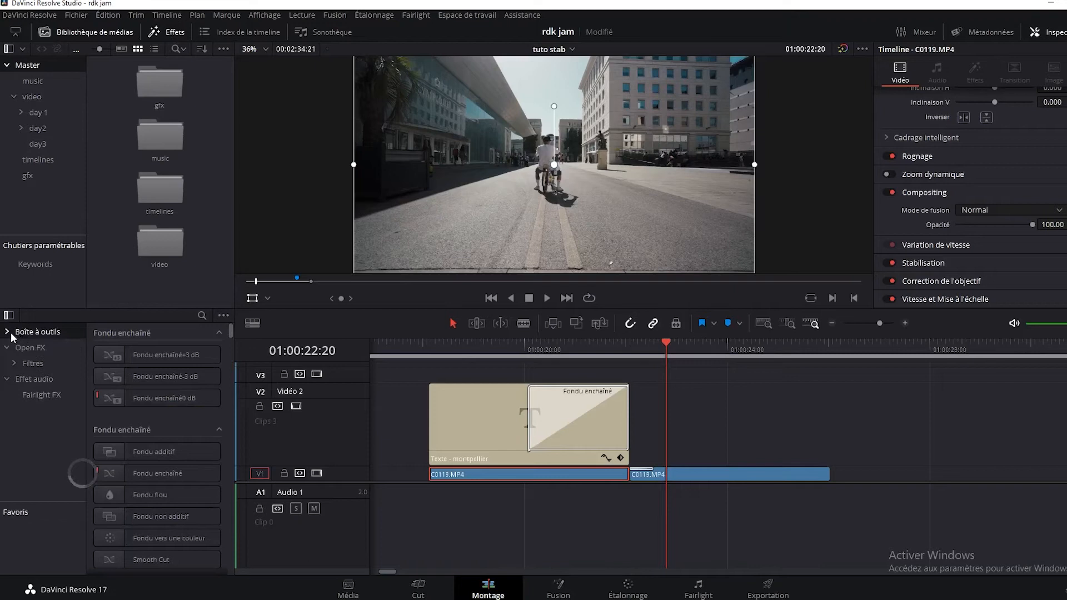
{"action": "left_click", "coordinate": [6, 334]}
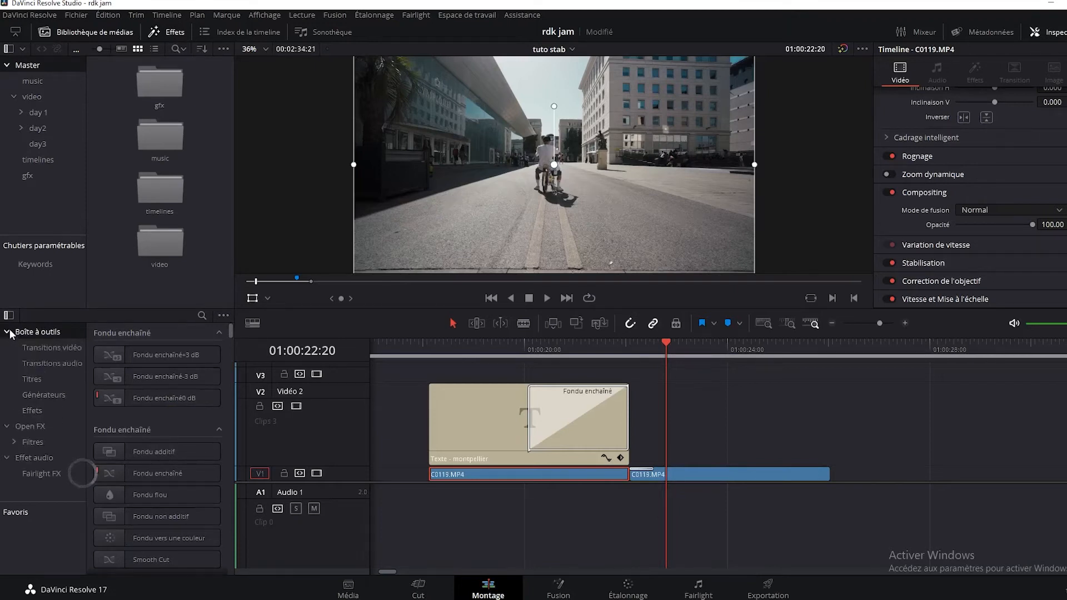
{"action": "left_click", "coordinate": [43, 380]}
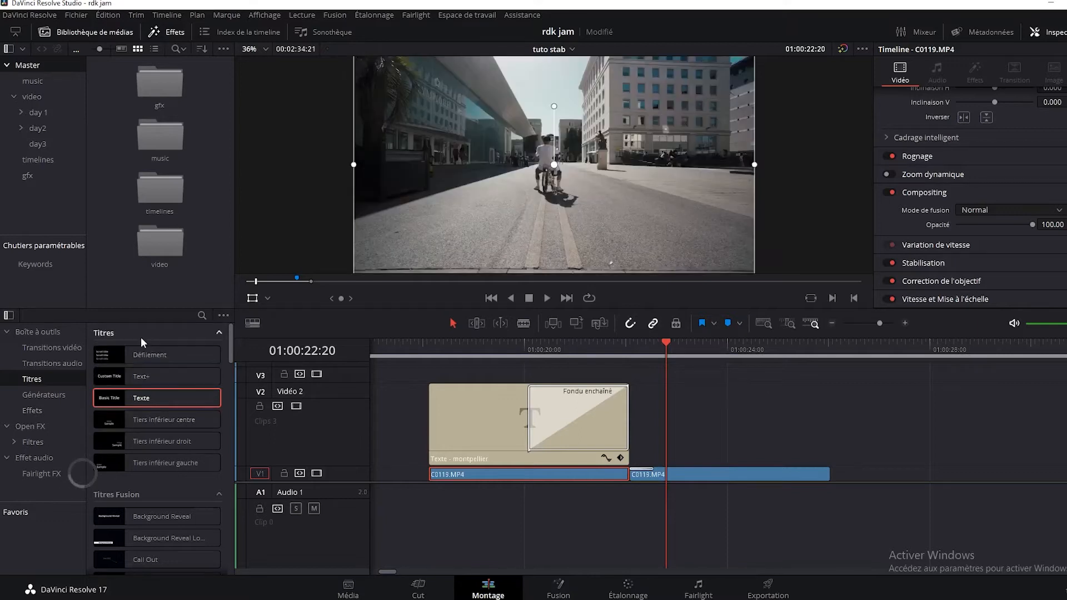
- Add a Tiers inférieur centre title after the montpellier title on track V2 and play it back
{"action": "left_click_drag", "start_coordinate": [231, 355], "coordinate": [231, 319]}
{"action": "left_click_drag", "start_coordinate": [153, 421], "coordinate": [639, 436]}
{"action": "left_click", "coordinate": [655, 340]}
{"action": "key", "text": "space"}
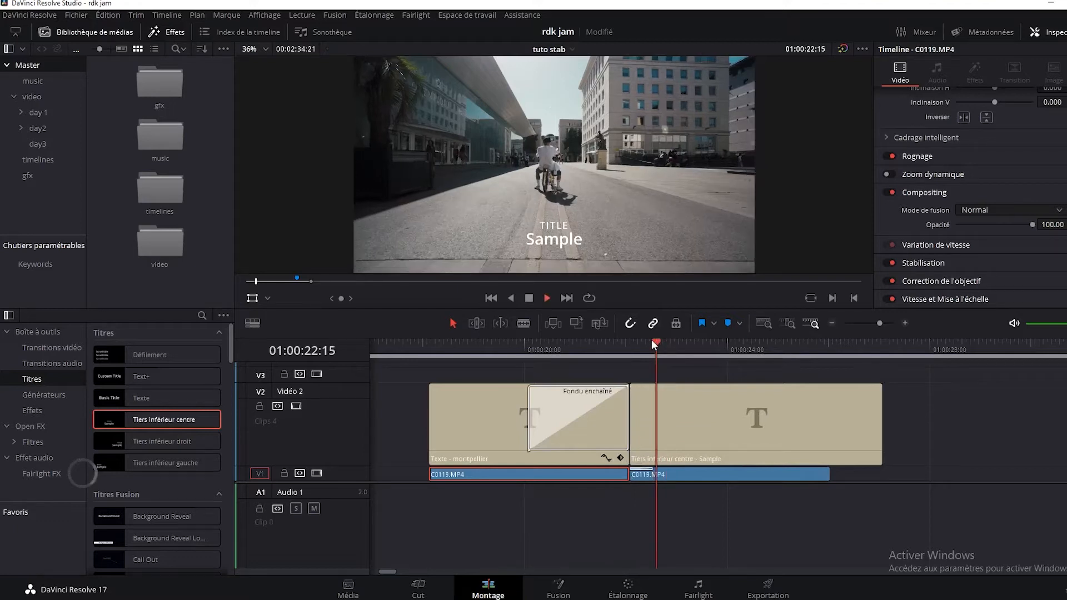
{"action": "key", "text": "space"}
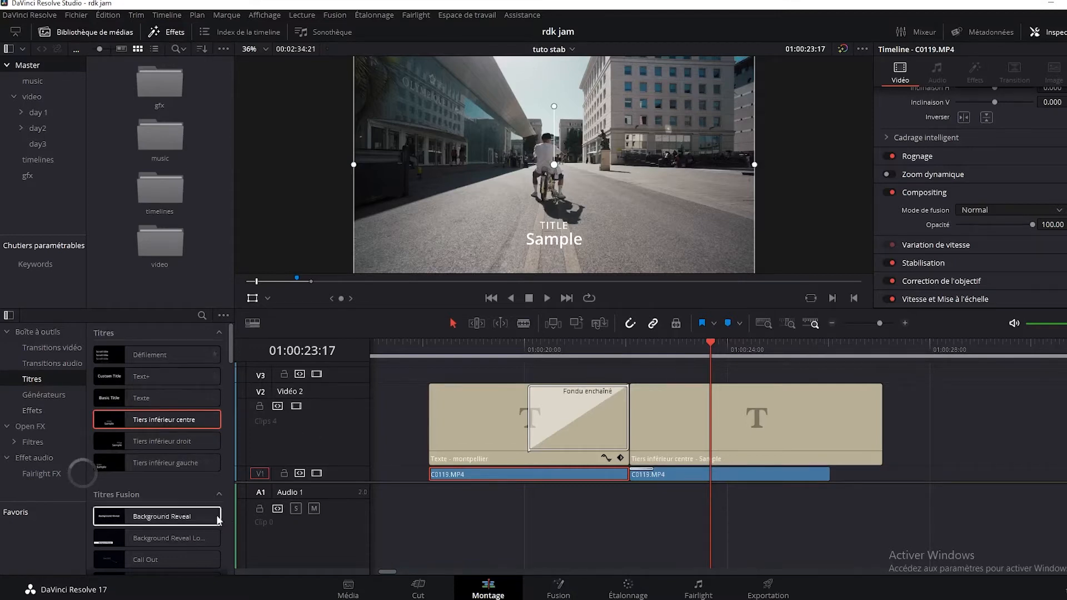
{"action": "left_click_drag", "start_coordinate": [230, 351], "coordinate": [235, 367]}
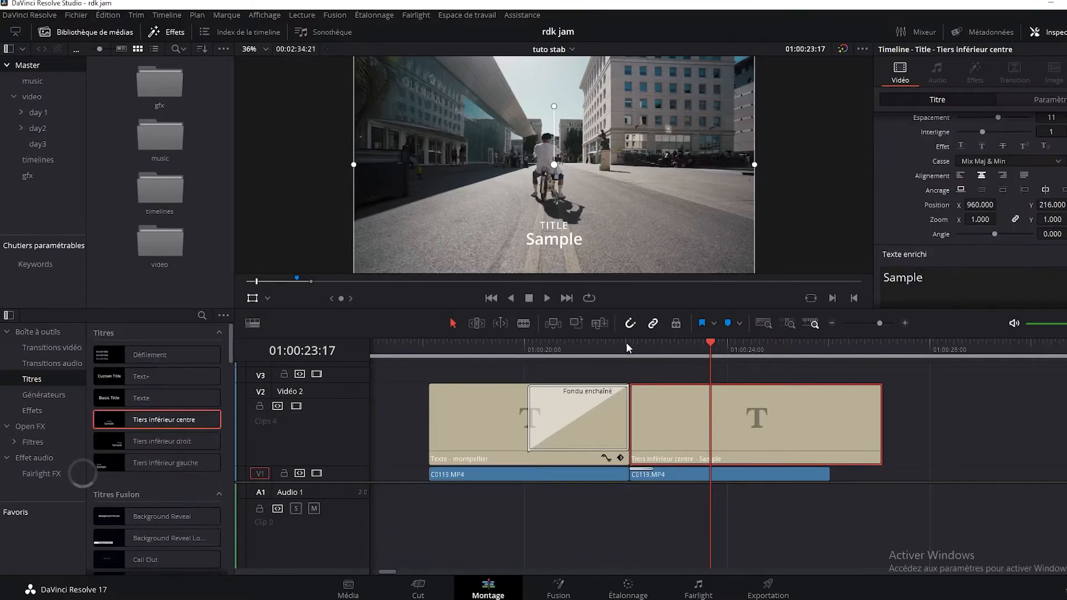
{"action": "left_click", "coordinate": [629, 343]}
{"action": "key", "text": "space"}
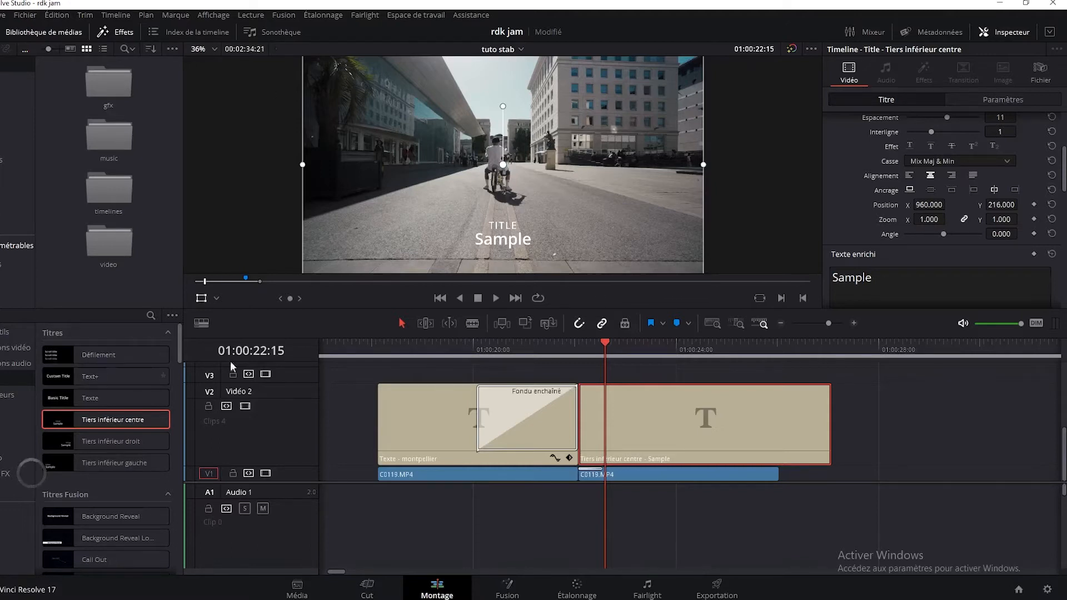
- Delete the Tiers inférieur centre title that follows the montpellier title on track V2
{"action": "left_click", "coordinate": [426, 345]}
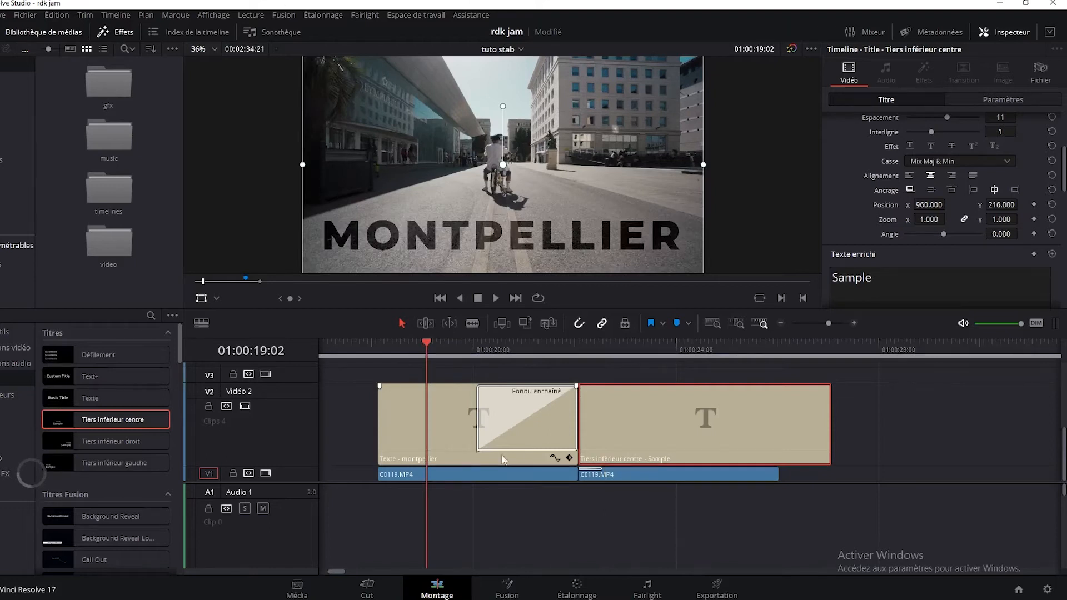
{"action": "left_click", "coordinate": [442, 425]}
{"action": "left_click", "coordinate": [704, 433]}
{"action": "key", "text": "Delete"}
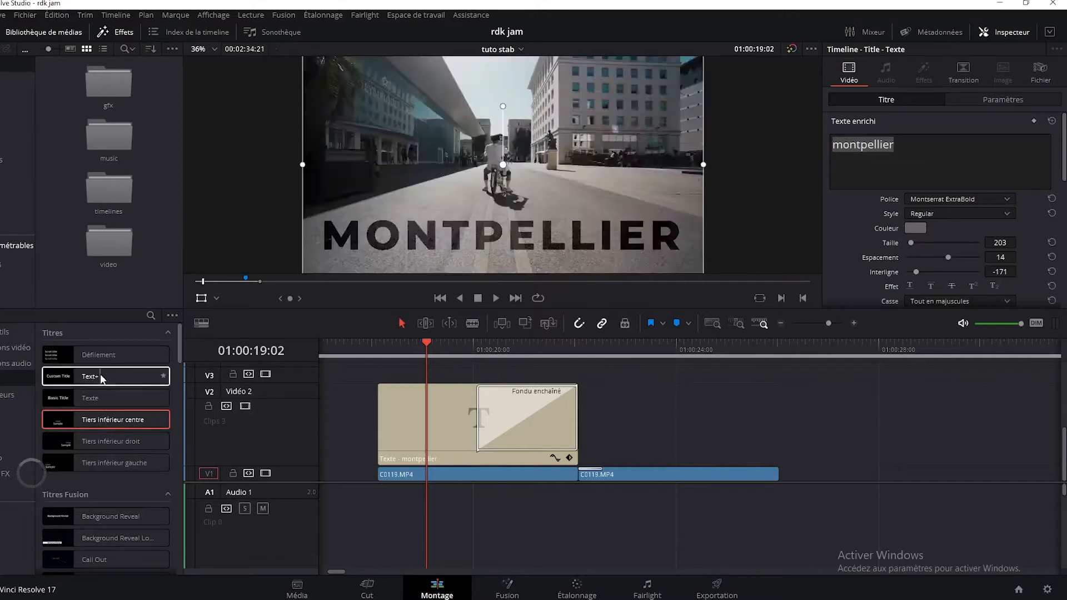
- Insert a Text+ title after the montpellier title on V2 and select it with the playhead over it
{"action": "left_click", "coordinate": [100, 376]}
{"action": "left_click_drag", "start_coordinate": [100, 377], "coordinate": [587, 428]}
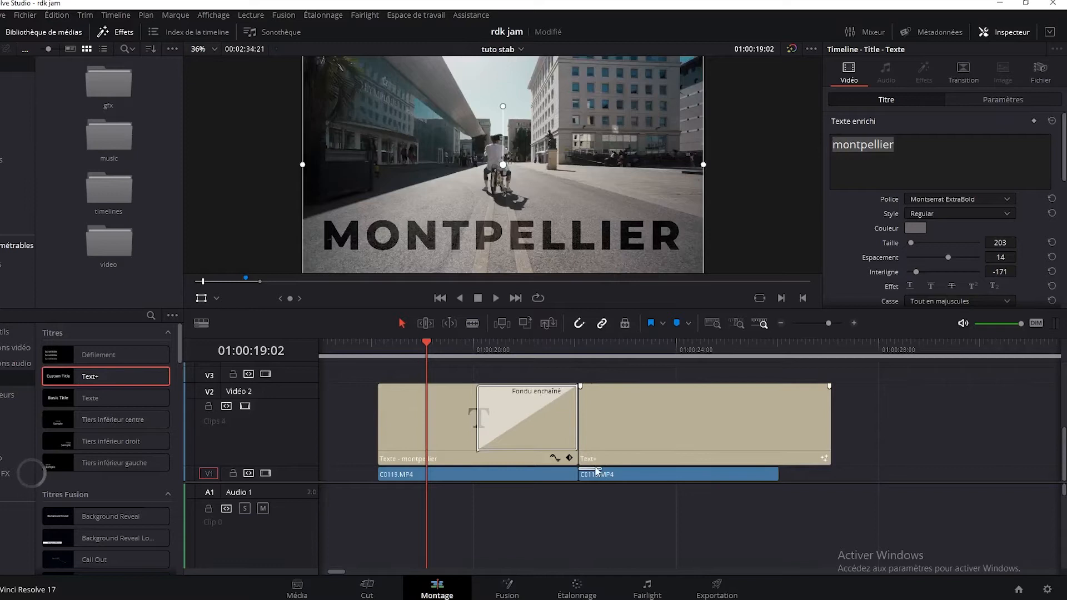
{"action": "left_click", "coordinate": [594, 470]}
{"action": "left_click", "coordinate": [590, 465]}
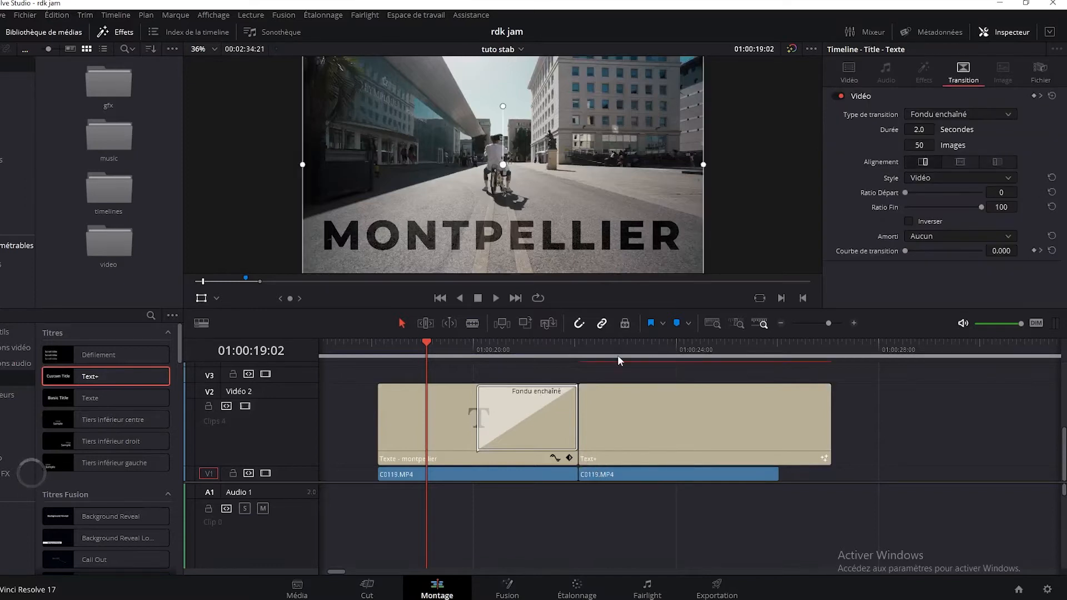
{"action": "left_click", "coordinate": [599, 357]}
{"action": "left_click", "coordinate": [645, 424]}
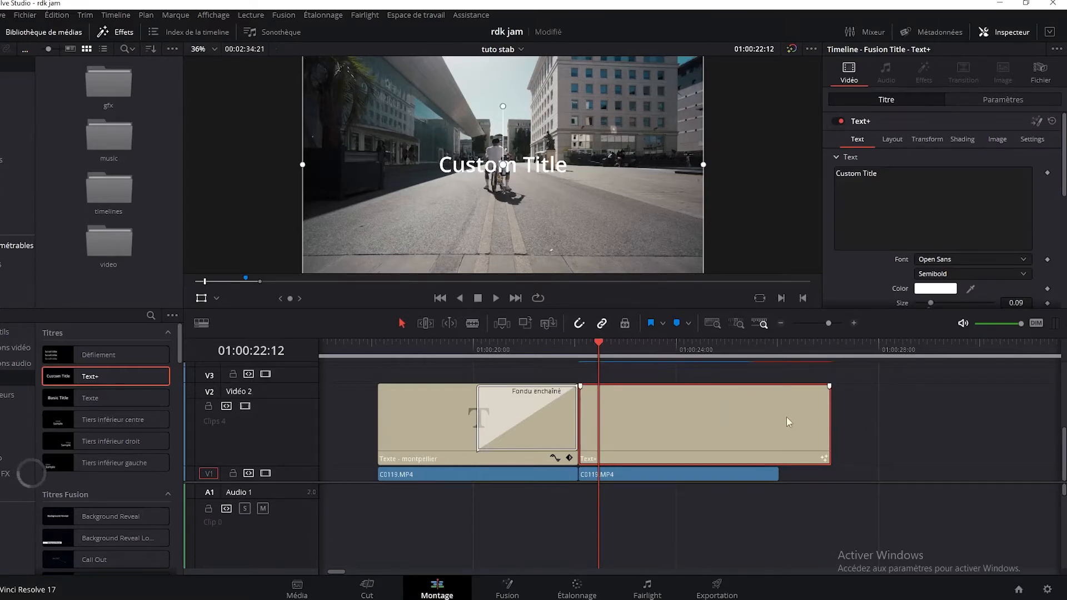
- Hide and reopen the Inspector, view the title's parameters, and switch Text+ off and back on
{"action": "left_click", "coordinate": [1007, 33]}
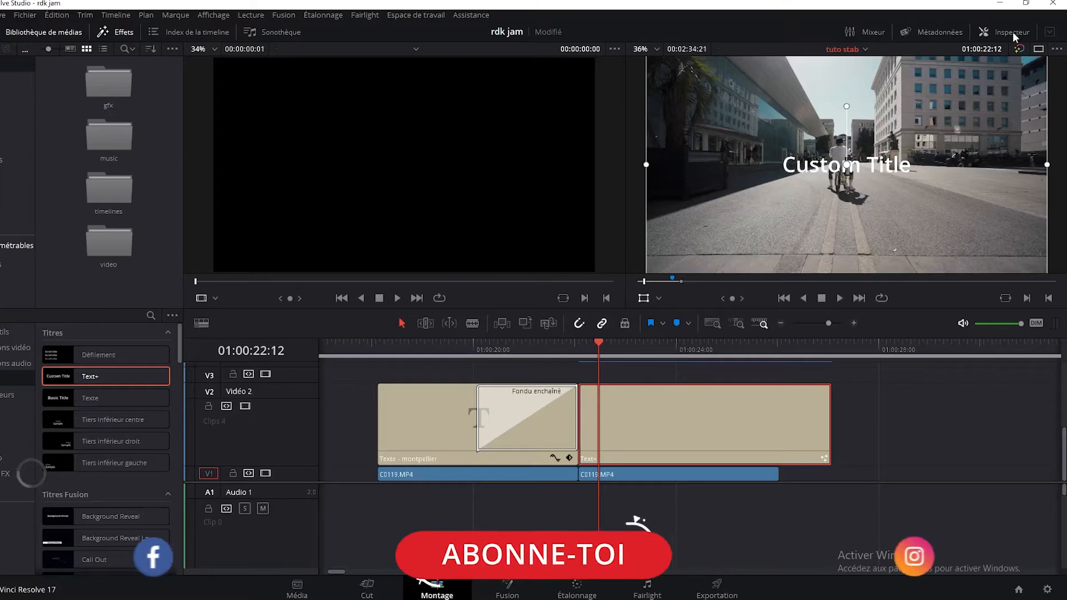
{"action": "left_click", "coordinate": [1012, 32]}
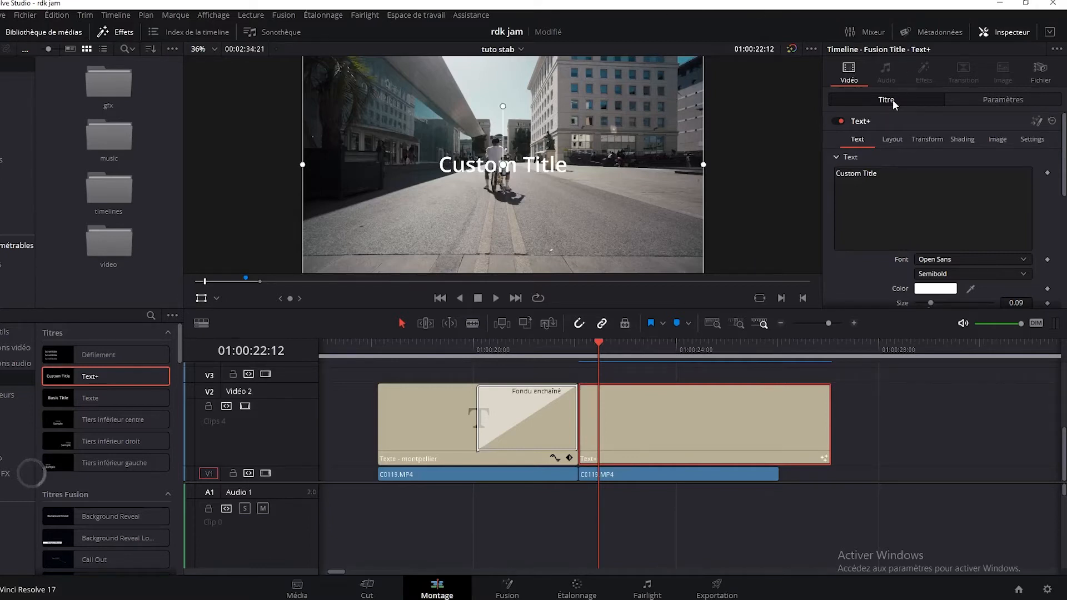
{"action": "left_click", "coordinate": [1032, 99]}
{"action": "left_click", "coordinate": [908, 99]}
{"action": "left_click", "coordinate": [840, 122]}
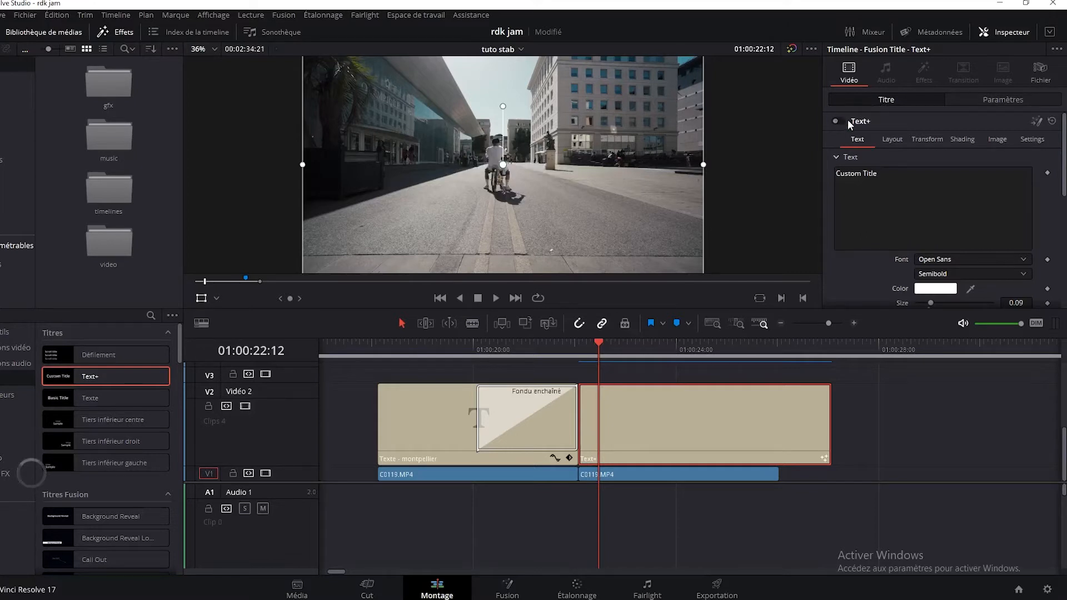
{"action": "left_click", "coordinate": [842, 120]}
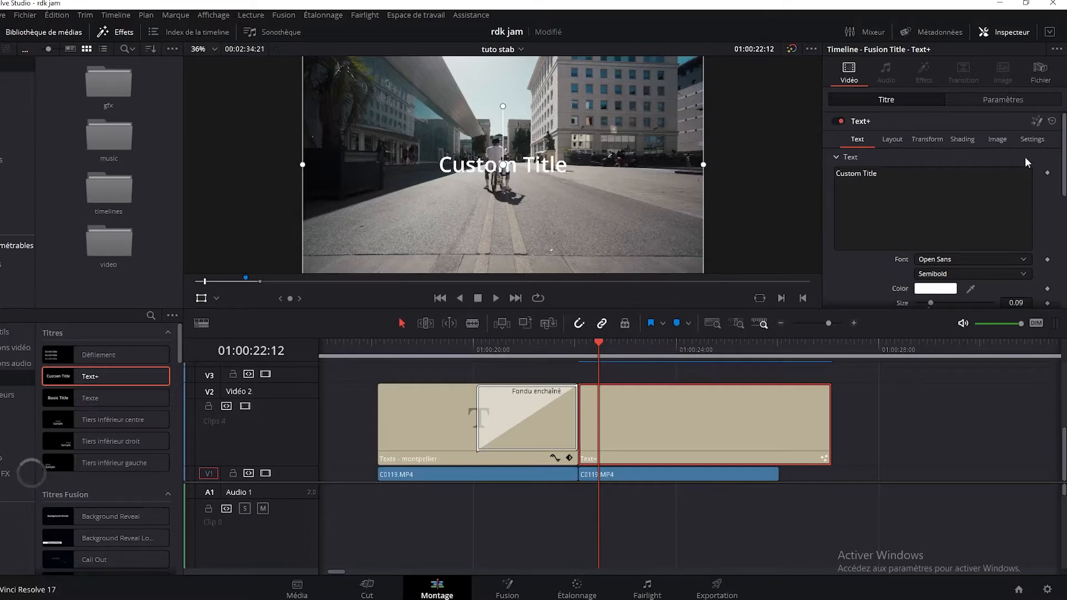
- Replace the placeholder text of the Text+ title with "titre"
{"action": "scroll", "coordinate": [1009, 164], "scroll_direction": "down", "scroll_amount": 1}
{"action": "scroll", "coordinate": [1008, 164], "scroll_direction": "up", "scroll_amount": 1}
{"action": "left_click_drag", "start_coordinate": [891, 173], "coordinate": [741, 173]}
{"action": "left_click_drag", "start_coordinate": [887, 173], "coordinate": [808, 170]}
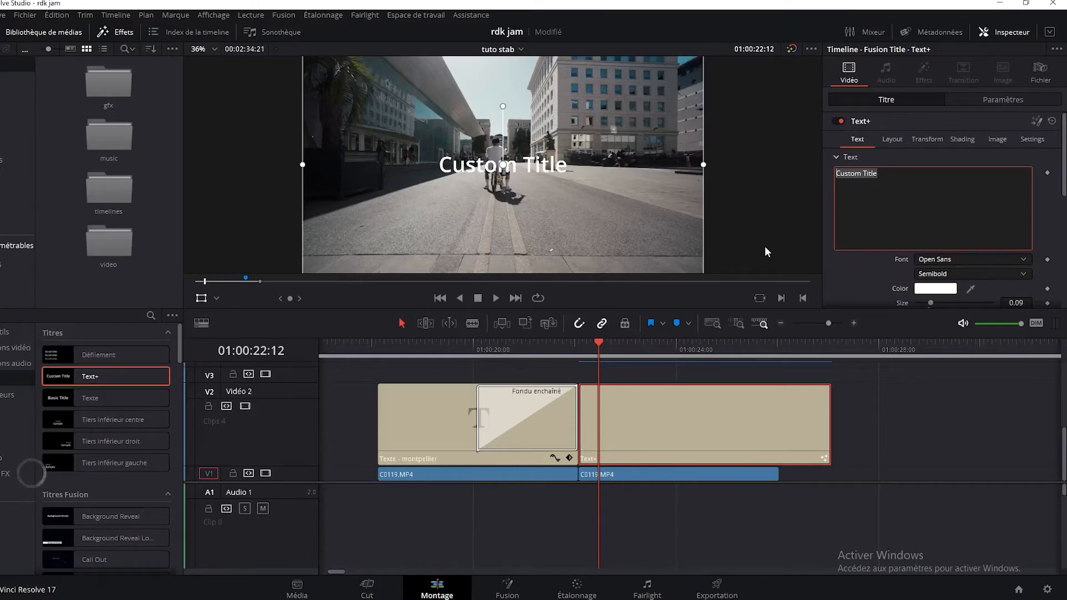
{"action": "key", "text": "BackSpace"}
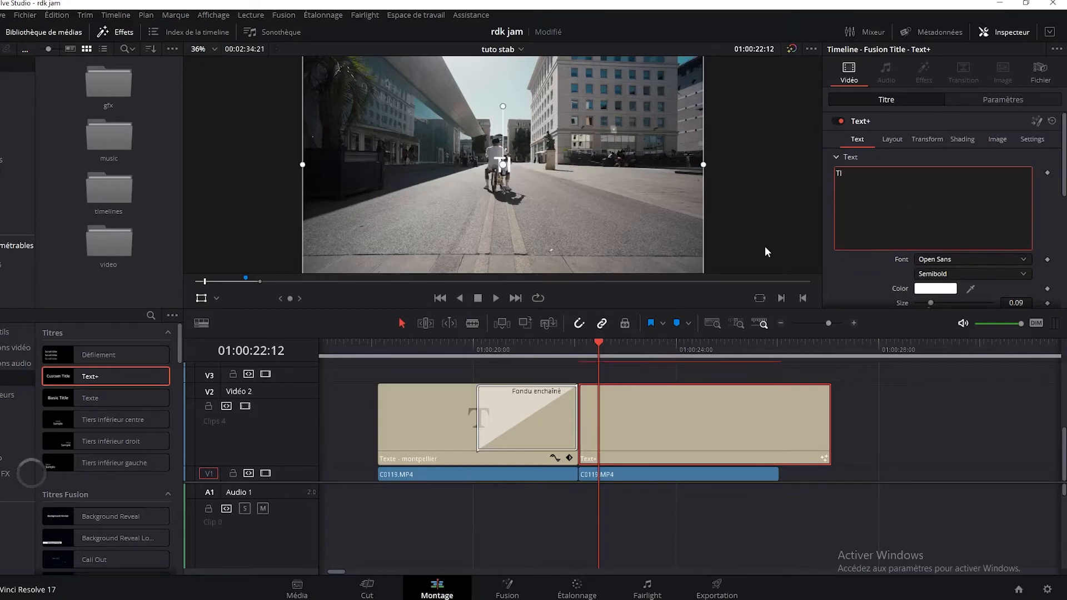
{"action": "type", "text": "titre"}
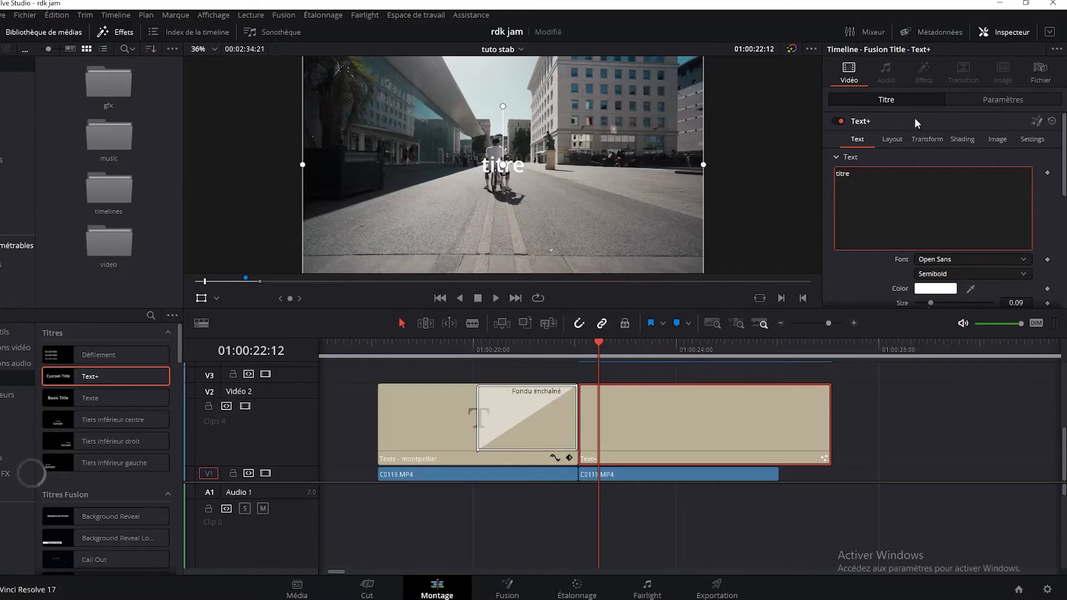
- Set the Text+ title's font to Montserrat with the Black Italic style
{"action": "left_click_drag", "start_coordinate": [1063, 181], "coordinate": [1064, 203]}
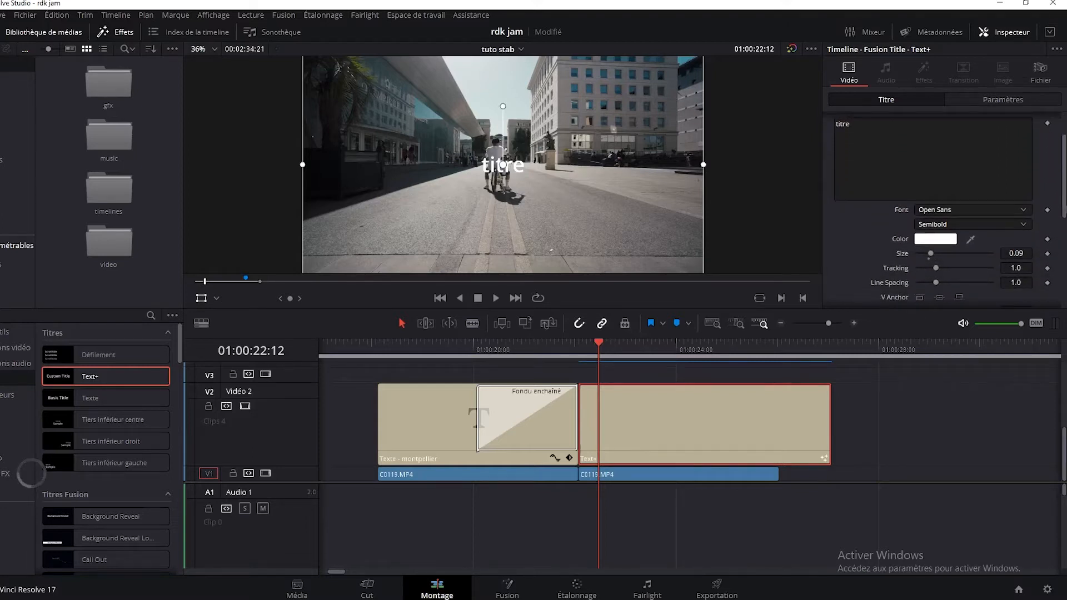
{"action": "left_click", "coordinate": [954, 216]}
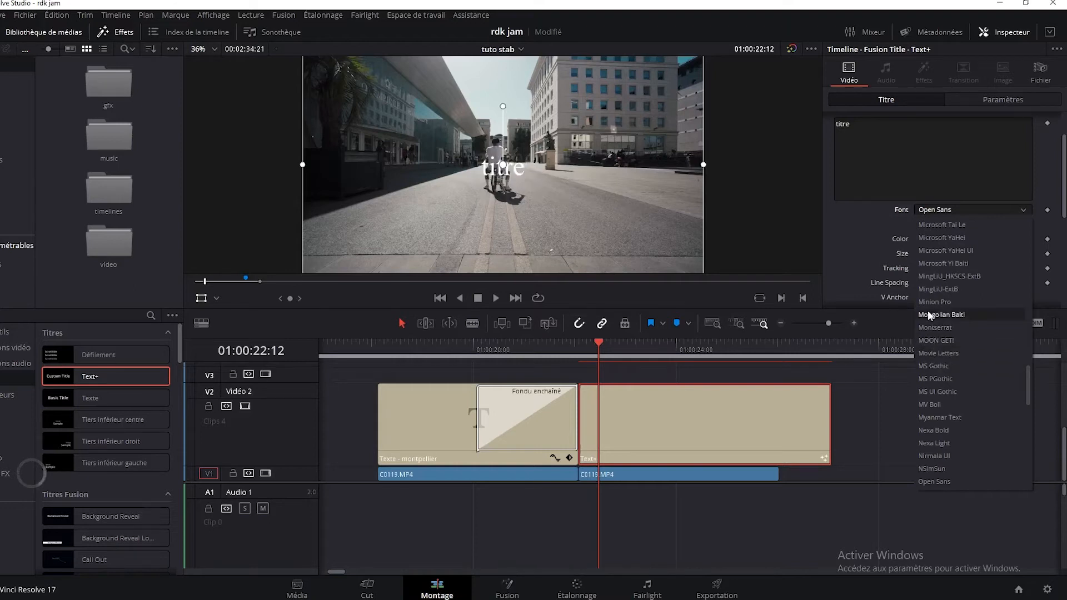
{"action": "scroll", "coordinate": [925, 361], "scroll_direction": "down", "scroll_amount": 2}
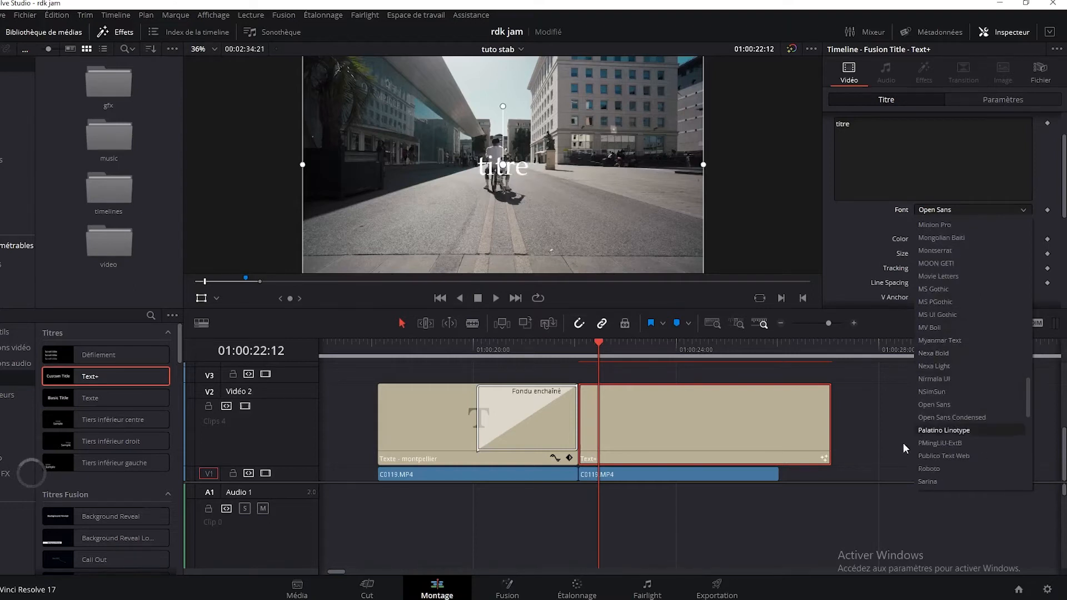
{"action": "scroll", "coordinate": [949, 356], "scroll_direction": "up", "scroll_amount": 5}
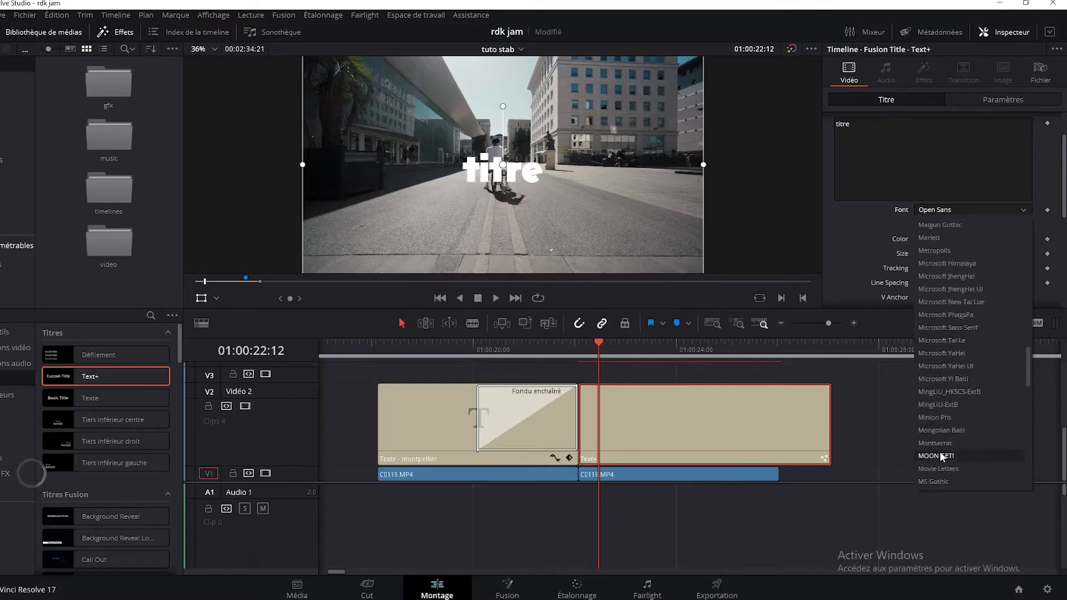
{"action": "scroll", "coordinate": [941, 457], "scroll_direction": "down", "scroll_amount": 1}
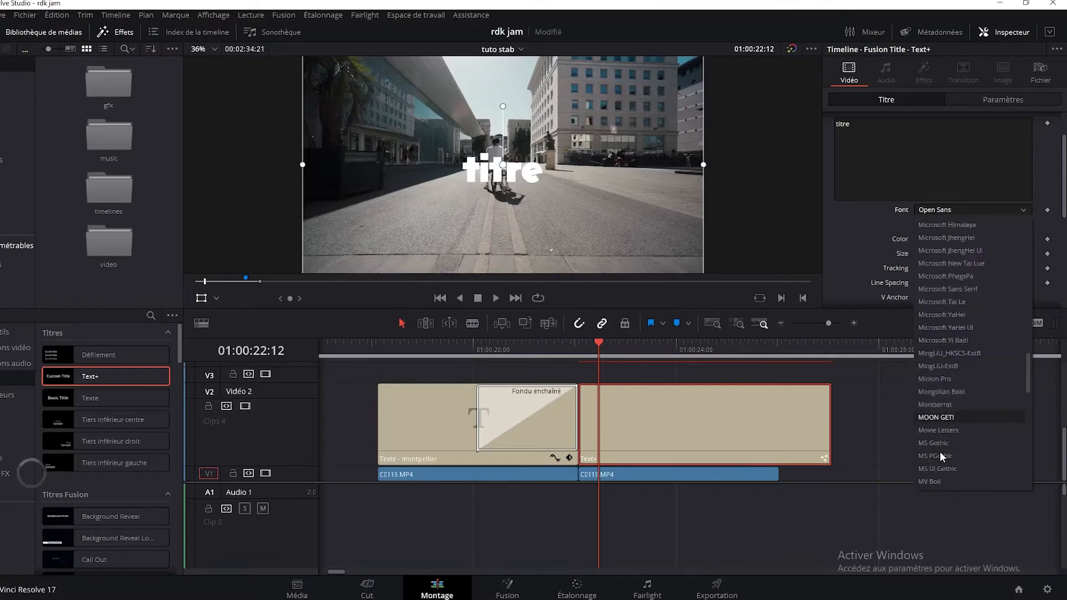
{"action": "scroll", "coordinate": [946, 353], "scroll_direction": "down", "scroll_amount": 4}
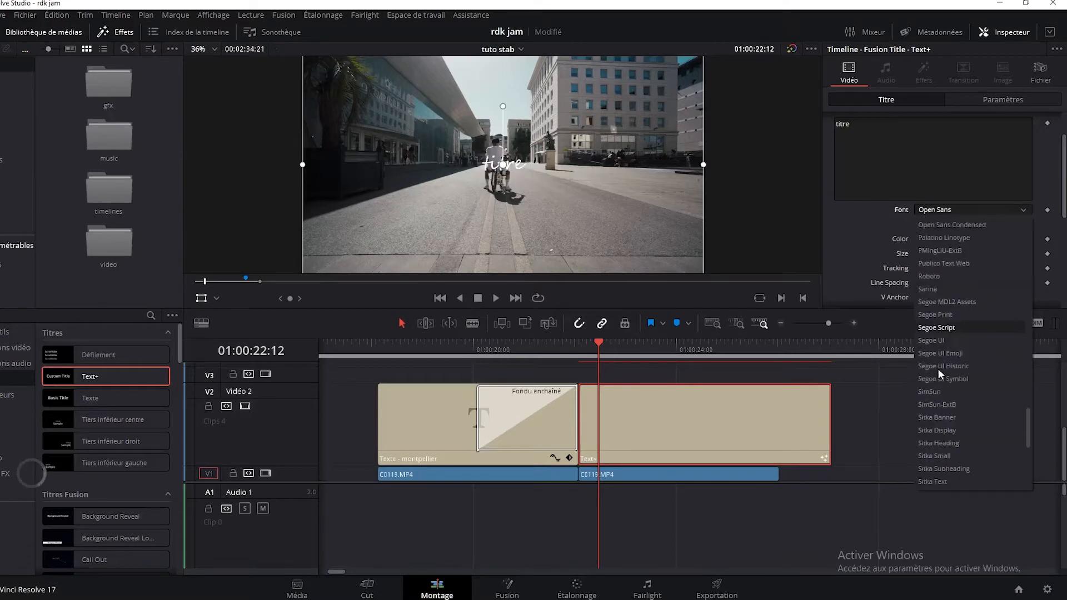
{"action": "scroll", "coordinate": [942, 370], "scroll_direction": "up", "scroll_amount": 4}
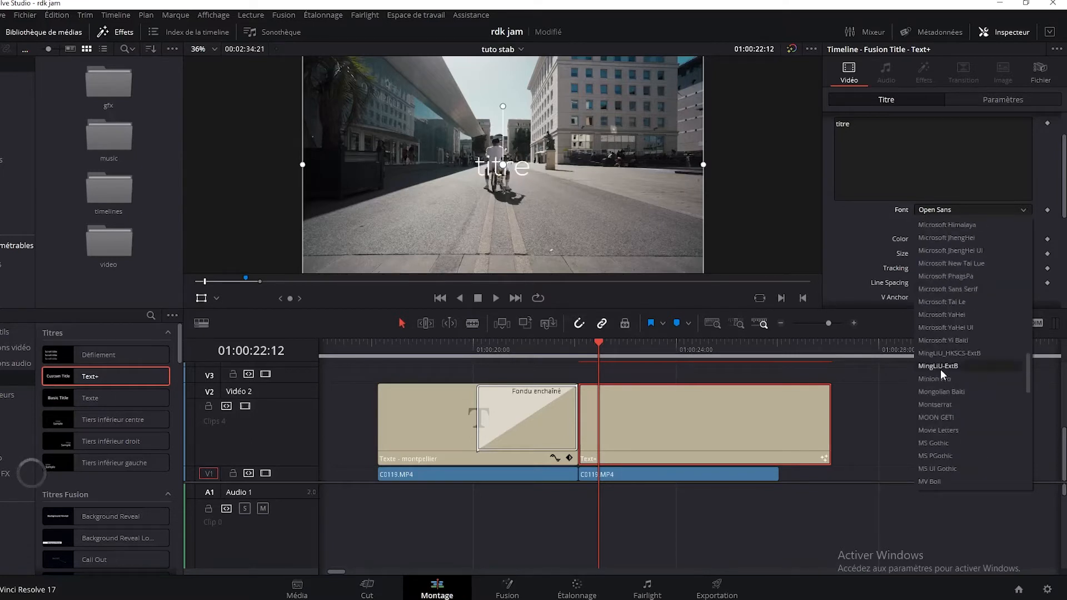
{"action": "left_click", "coordinate": [927, 405]}
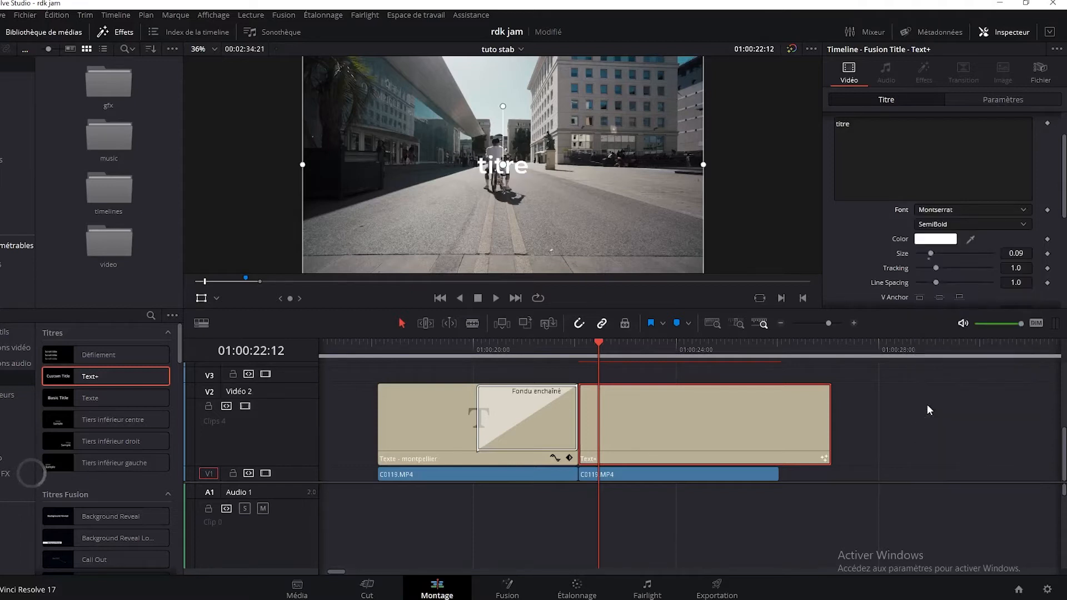
{"action": "left_click", "coordinate": [967, 223]}
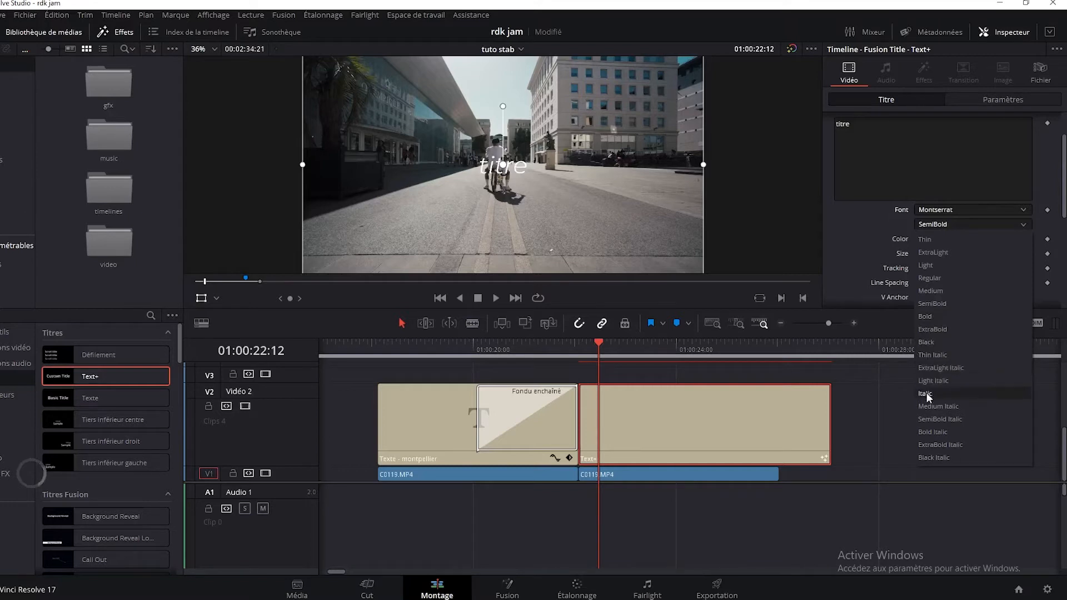
{"action": "left_click", "coordinate": [925, 459]}
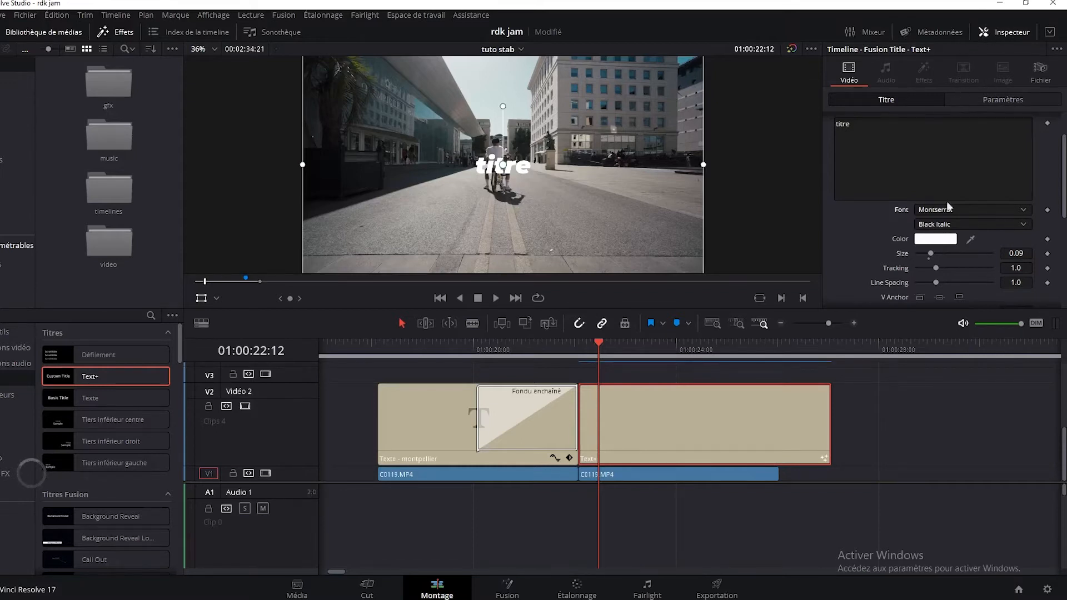
- Set the title's colour to #265468 by sampling a building window in the viewer, and save the project
{"action": "left_click", "coordinate": [949, 240]}
{"action": "left_click_drag", "start_coordinate": [536, 177], "coordinate": [303, 250]}
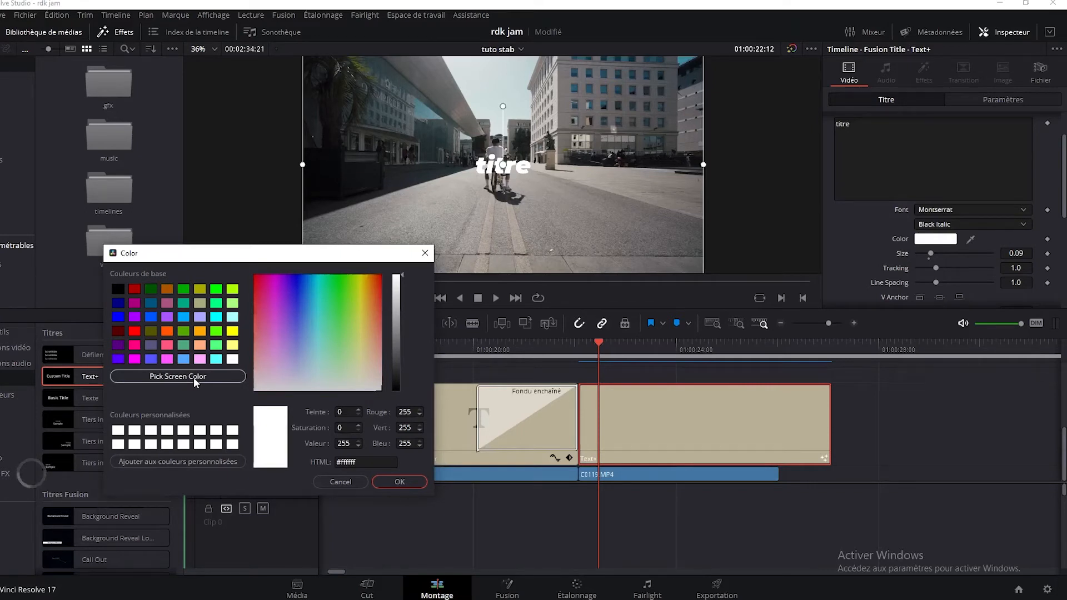
{"action": "left_click", "coordinate": [169, 376]}
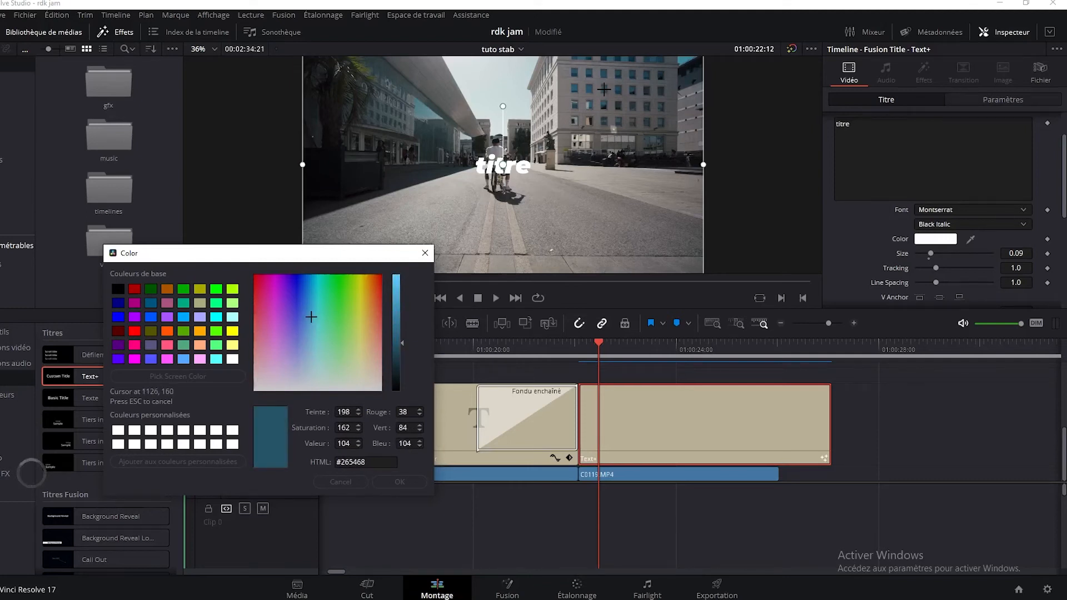
{"action": "left_click", "coordinate": [603, 89]}
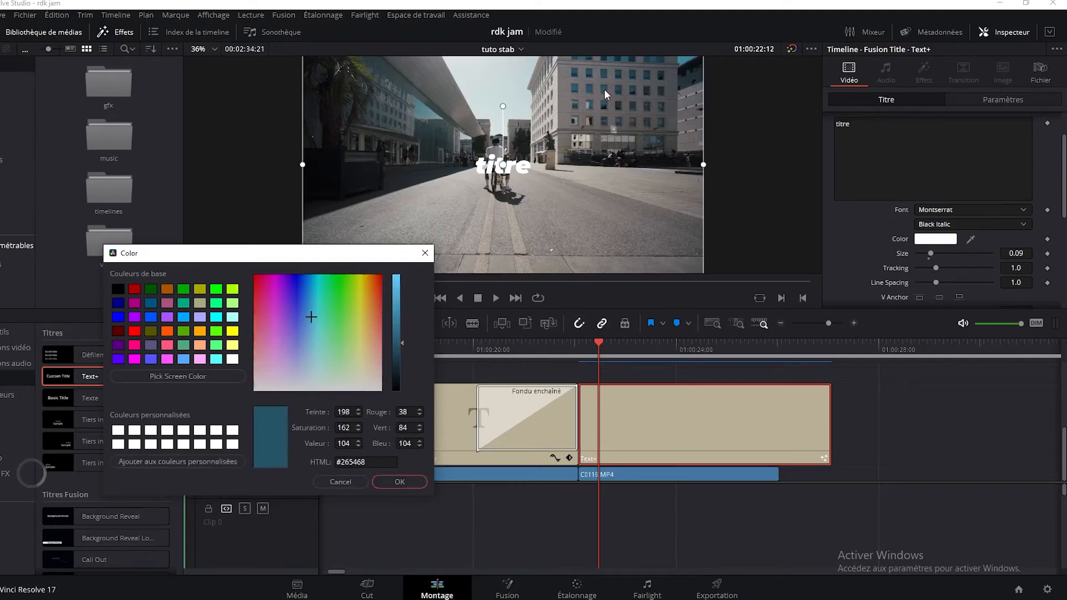
{"action": "left_click", "coordinate": [378, 483]}
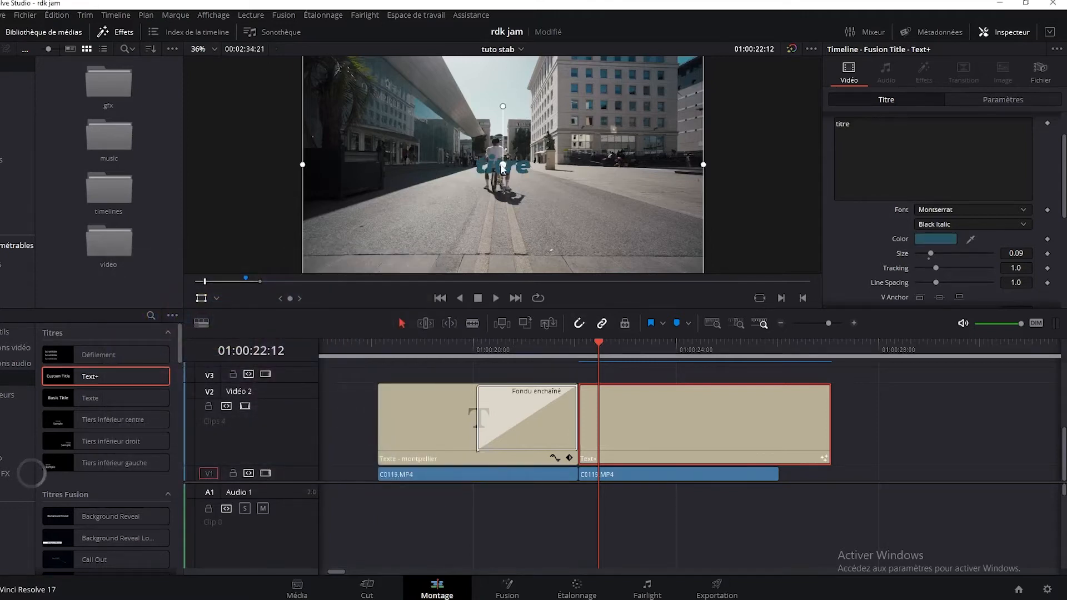
{"action": "key", "text": "ctrl+s"}
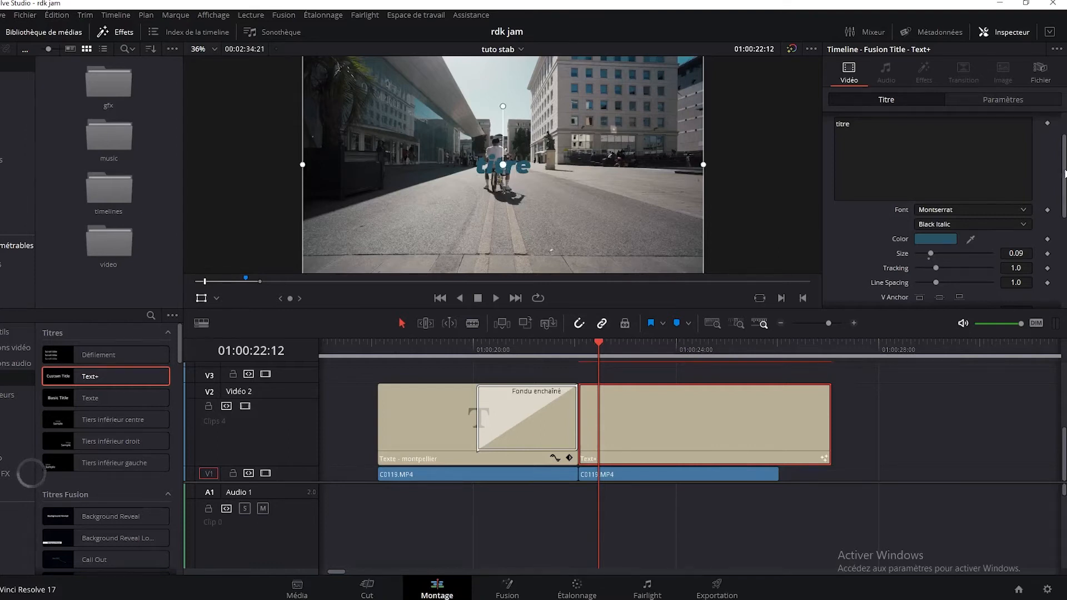
- Enlarge the Text+ title to a size of 0.4882 and widen its tracking to 1.071
{"action": "scroll", "coordinate": [1061, 171], "scroll_direction": "up", "scroll_amount": 2}
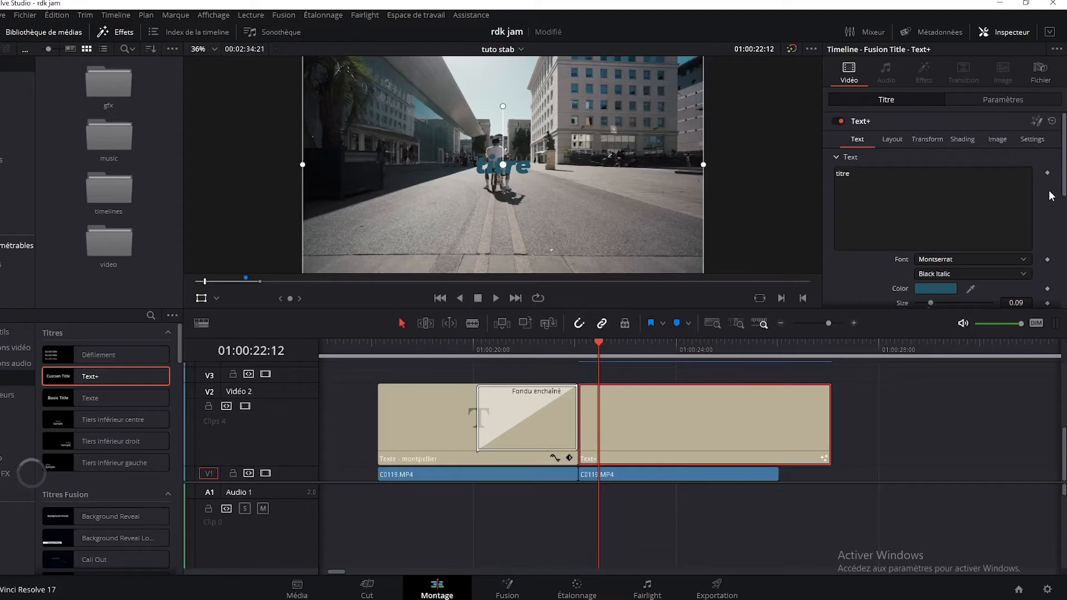
{"action": "left_click_drag", "start_coordinate": [1063, 192], "coordinate": [1048, 260]}
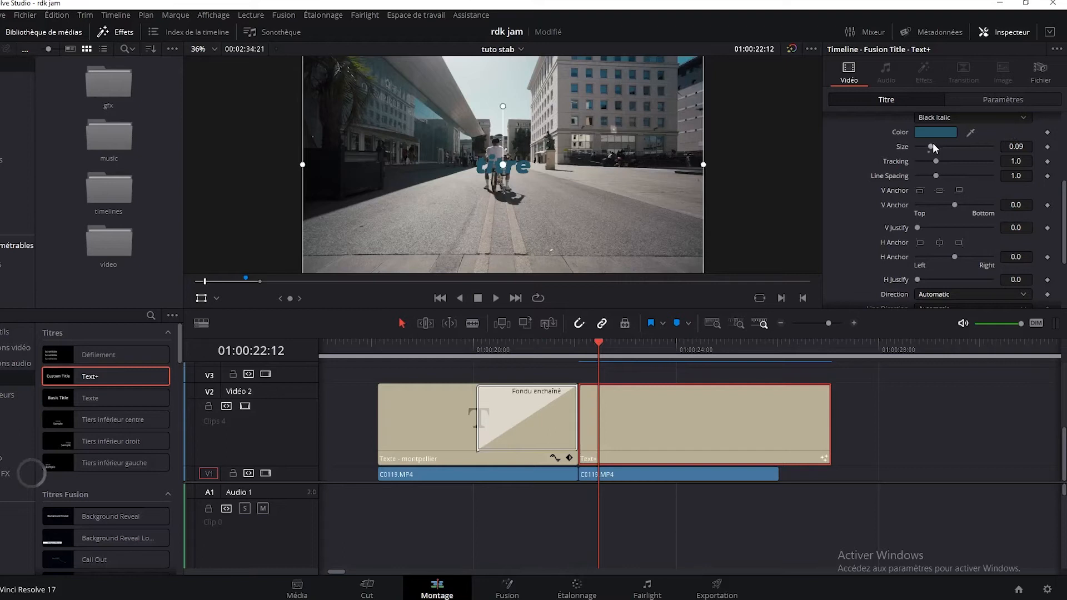
{"action": "left_click_drag", "start_coordinate": [929, 147], "coordinate": [988, 145]}
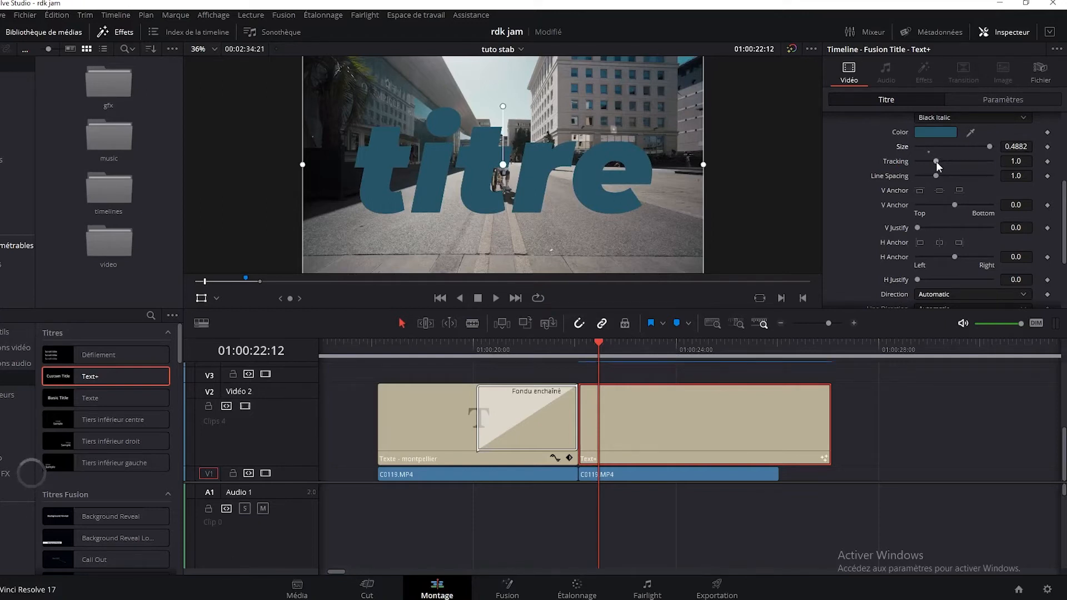
{"action": "left_click_drag", "start_coordinate": [937, 159], "coordinate": [940, 165]}
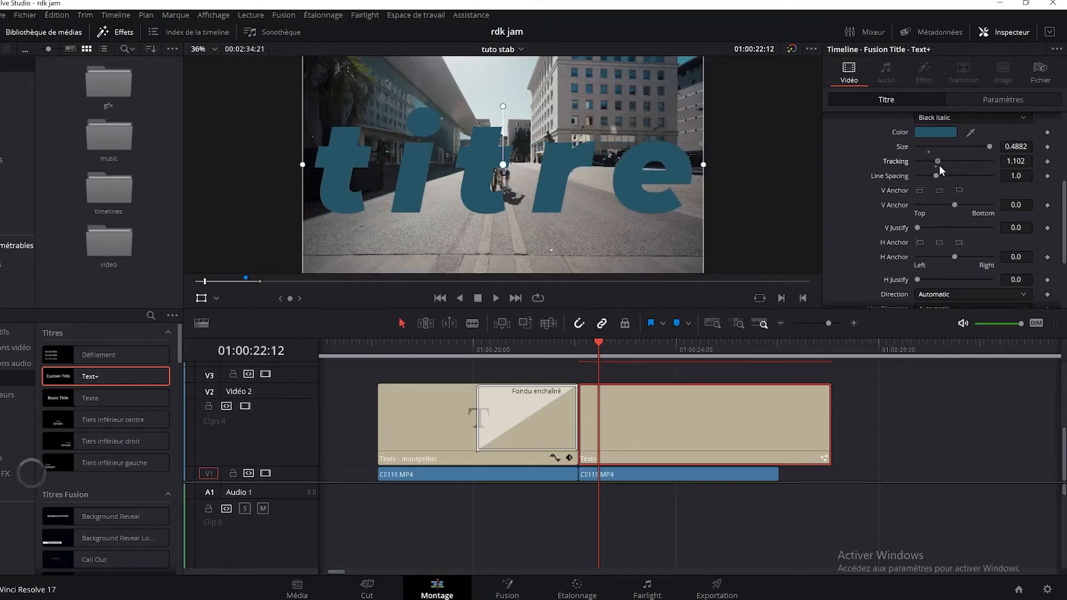
{"action": "left_click_drag", "start_coordinate": [939, 165], "coordinate": [938, 166]}
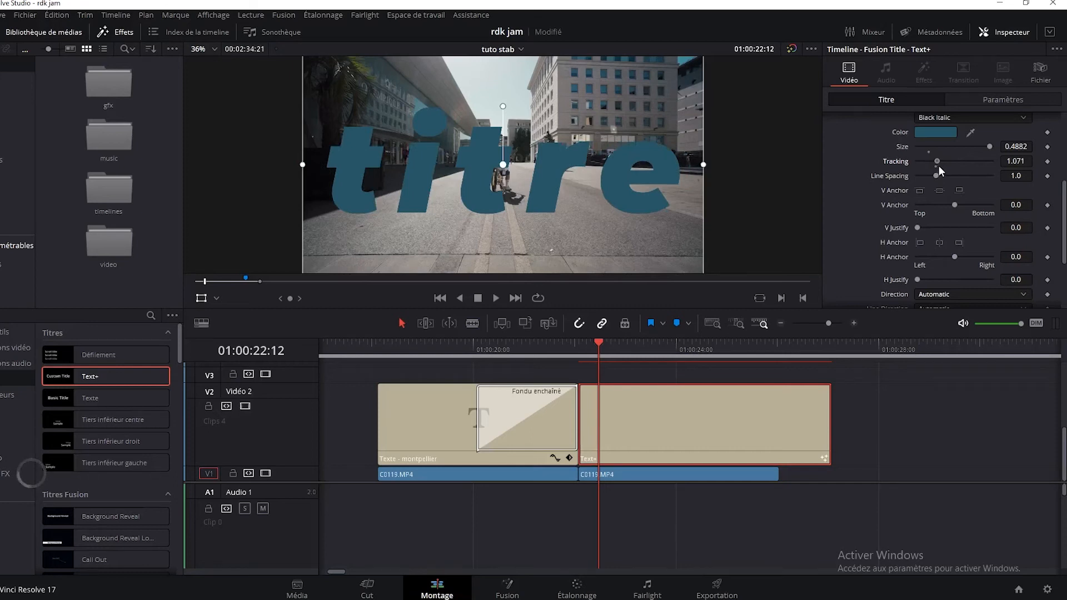
- Try the title's line spacing control, and add a second line reading "titre" to its text
{"action": "mouse_move", "coordinate": [1065, 173]}
{"action": "left_mouse_down"}
{"action": "mouse_move", "coordinate": [1065, 119]}
{"action": "mouse_move", "coordinate": [1062, 180]}
{"action": "left_mouse_up"}
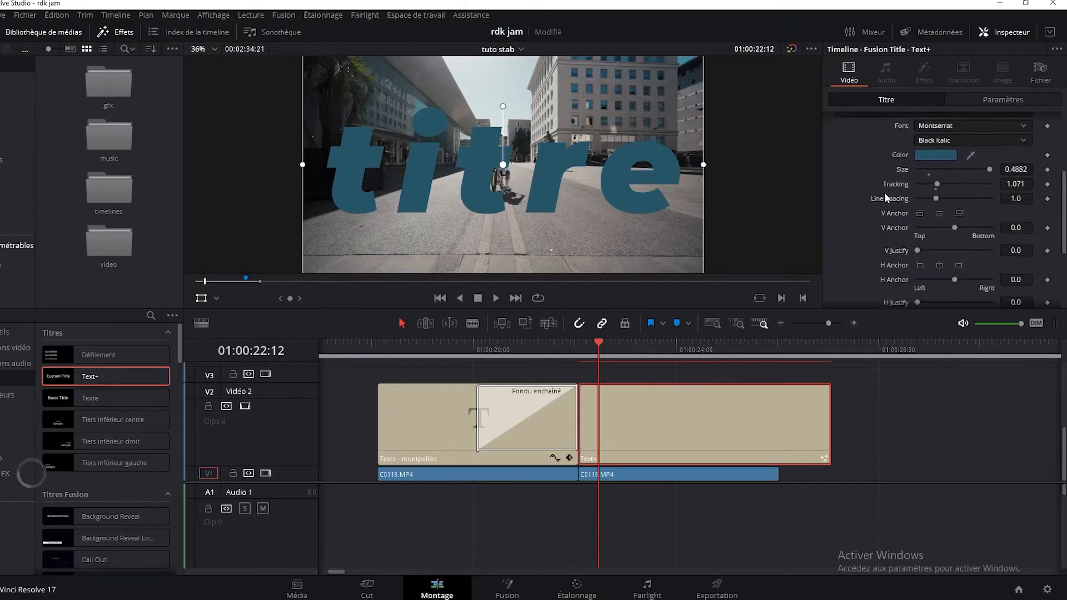
{"action": "mouse_move", "coordinate": [935, 197]}
{"action": "left_mouse_down"}
{"action": "mouse_move", "coordinate": [946, 197]}
{"action": "mouse_move", "coordinate": [922, 201]}
{"action": "mouse_move", "coordinate": [937, 198]}
{"action": "left_mouse_up"}
{"action": "left_click_drag", "start_coordinate": [1064, 196], "coordinate": [1063, 138]}
{"action": "left_click", "coordinate": [880, 172]}
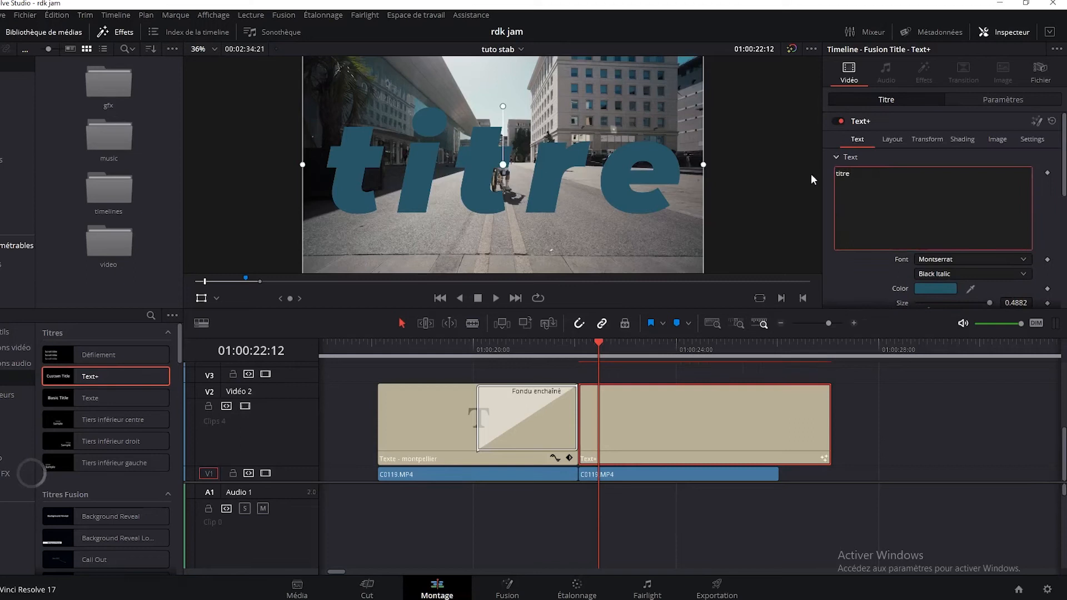
{"action": "key", "text": "Return"}
{"action": "type", "text": "titre"}
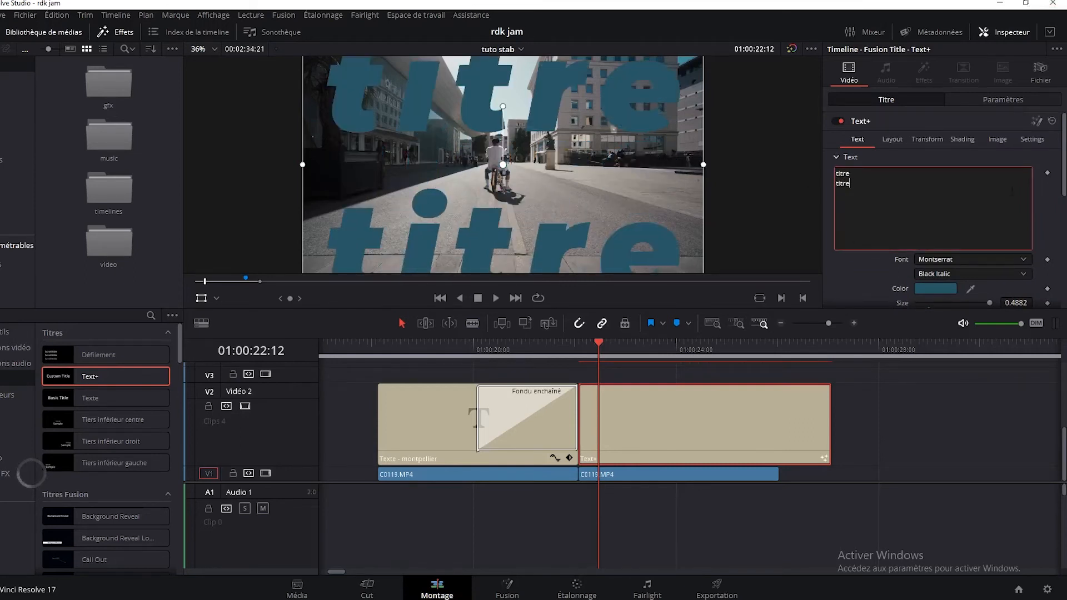
- Adjust the line spacing of the two-line title to 0.787
{"action": "left_click_drag", "start_coordinate": [1063, 176], "coordinate": [1062, 229]}
{"action": "left_click_drag", "start_coordinate": [943, 213], "coordinate": [903, 237]}
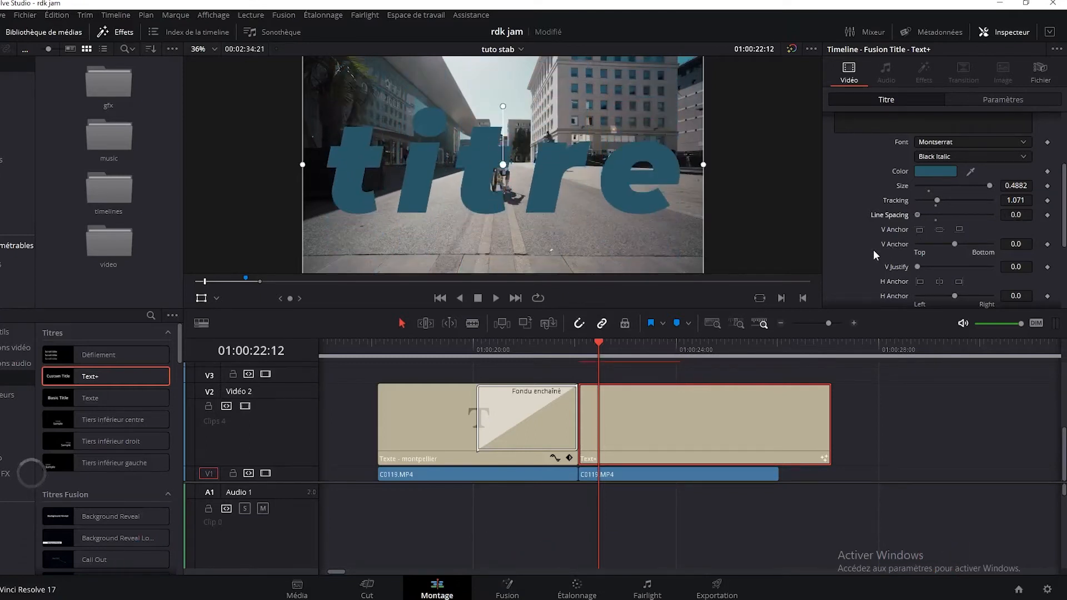
{"action": "key", "text": "ctrl+z"}
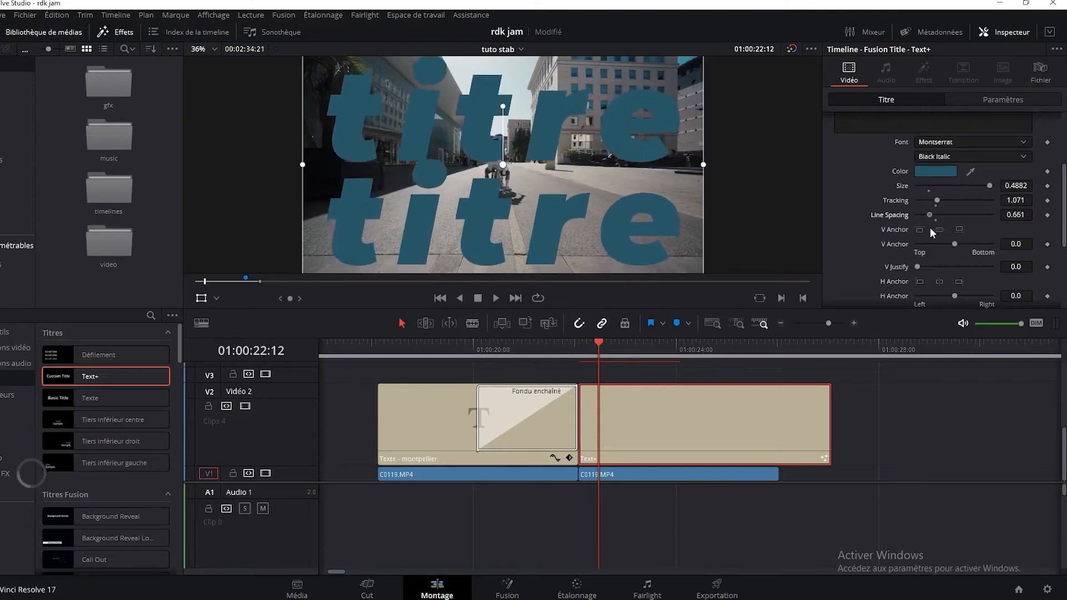
{"action": "left_click_drag", "start_coordinate": [930, 228], "coordinate": [932, 228]}
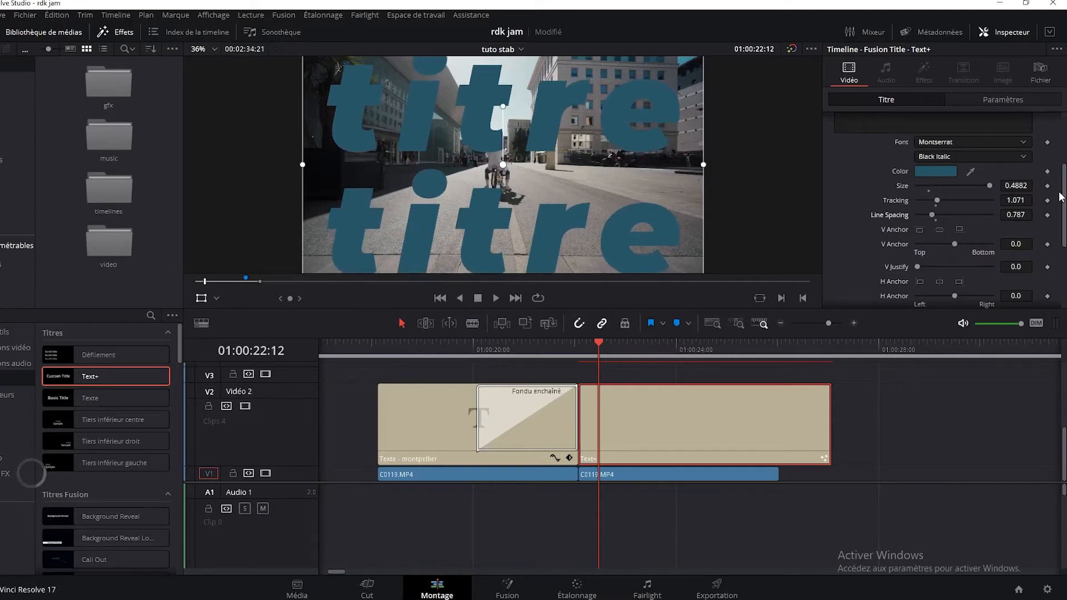
- Try a vertical anchor of -0.73 on the title, and reset it to 0
{"action": "mouse_move", "coordinate": [1059, 198]}
{"action": "left_mouse_down"}
{"action": "mouse_move", "coordinate": [1059, 235]}
{"action": "mouse_move", "coordinate": [1062, 207]}
{"action": "left_mouse_up"}
{"action": "left_click_drag", "start_coordinate": [954, 221], "coordinate": [925, 219]}
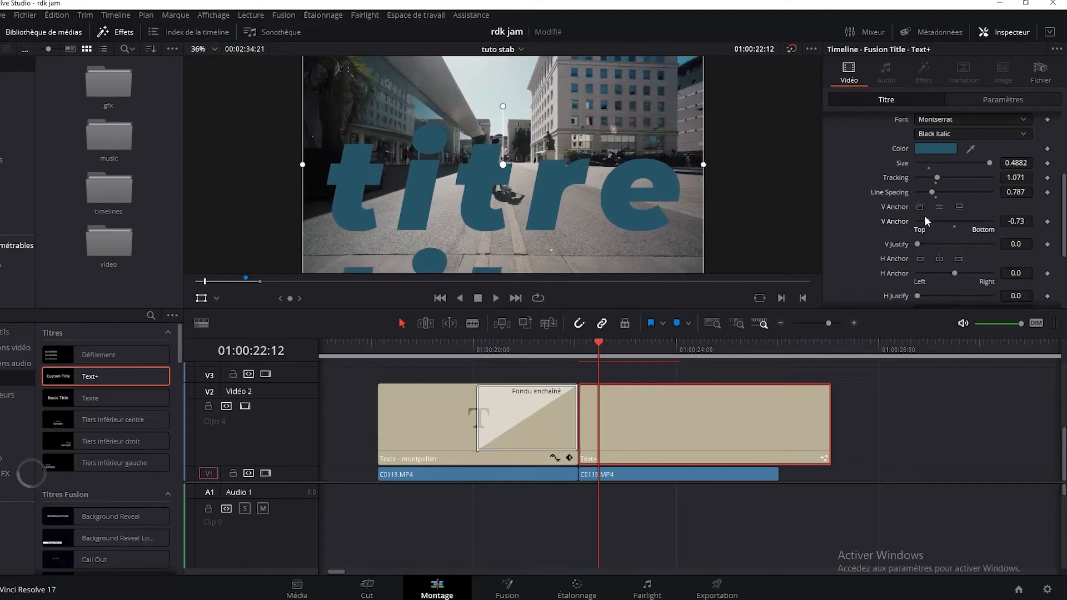
{"action": "left_click", "coordinate": [1017, 221]}
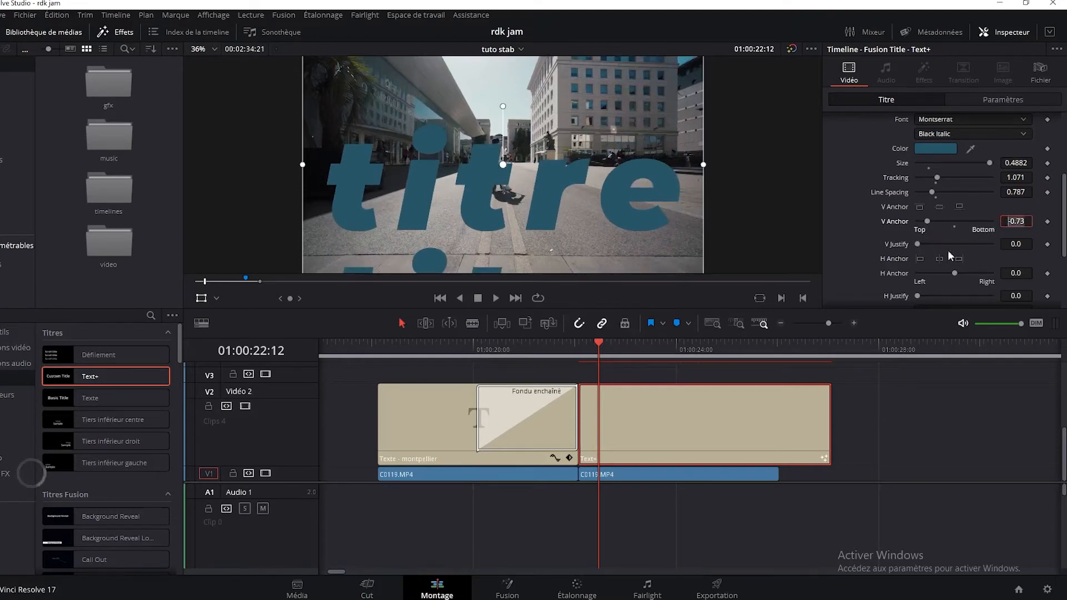
{"action": "type", "text": "0"}
{"action": "key", "text": "Tab"}
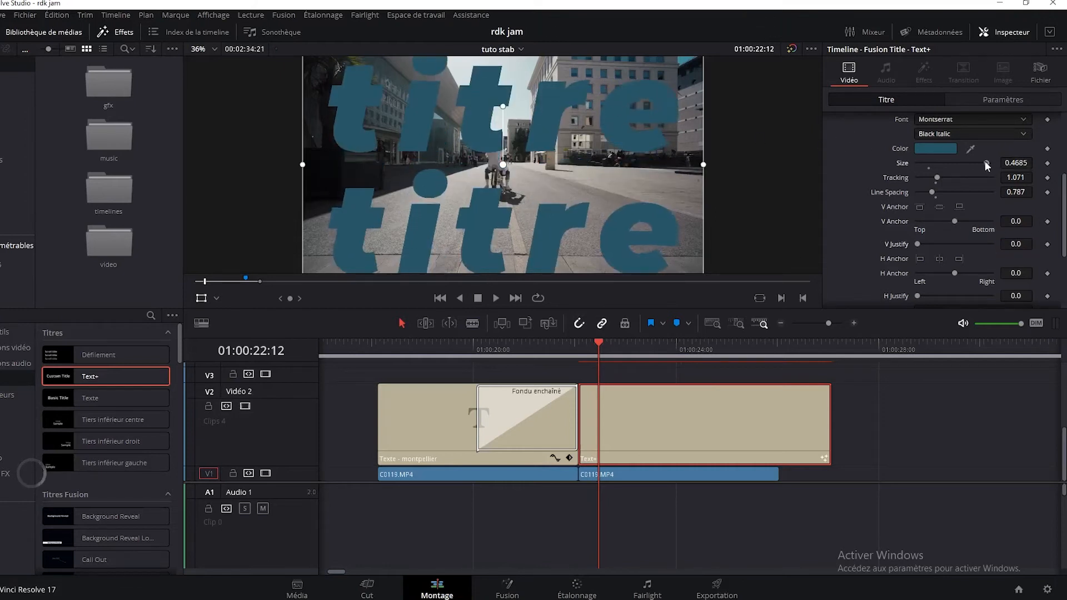
- Reduce the title's size to 0.3898 and fit the whole frame in the viewer
{"action": "left_click_drag", "start_coordinate": [984, 161], "coordinate": [972, 161]}
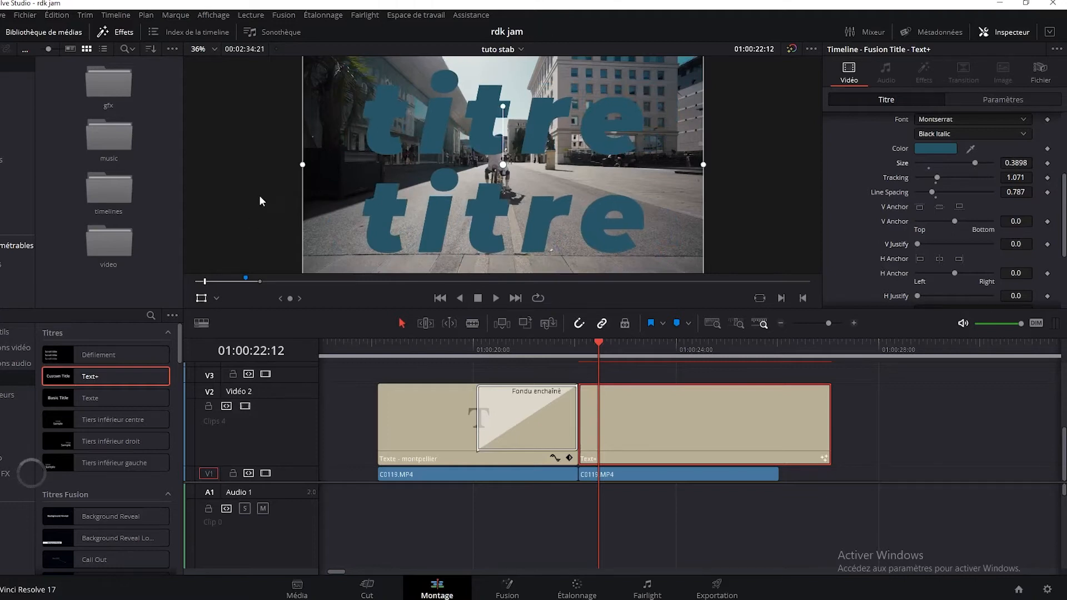
{"action": "left_click", "coordinate": [205, 47]}
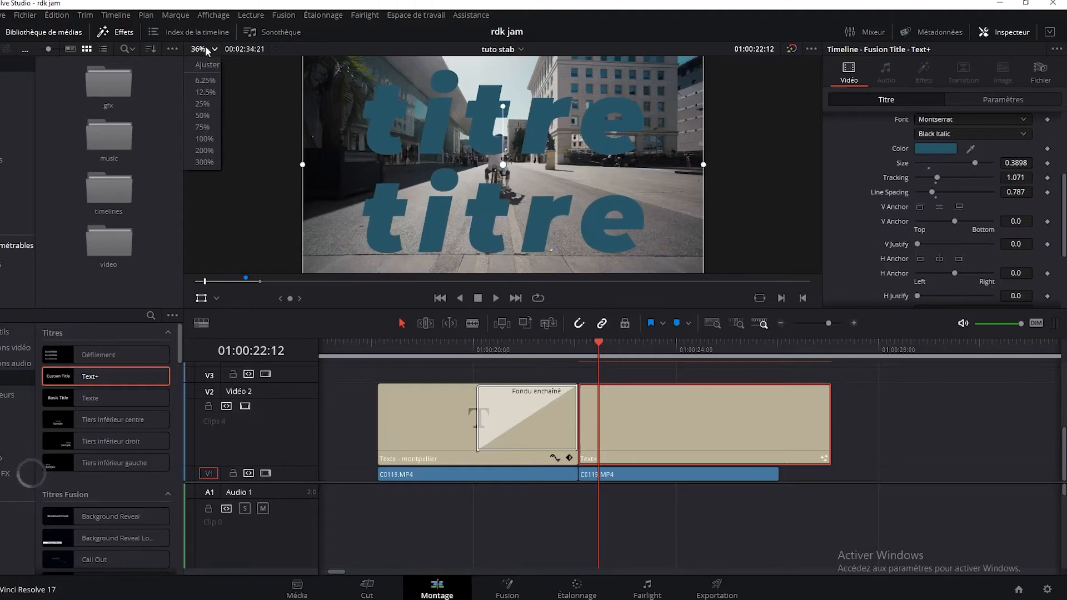
{"action": "left_click", "coordinate": [208, 65]}
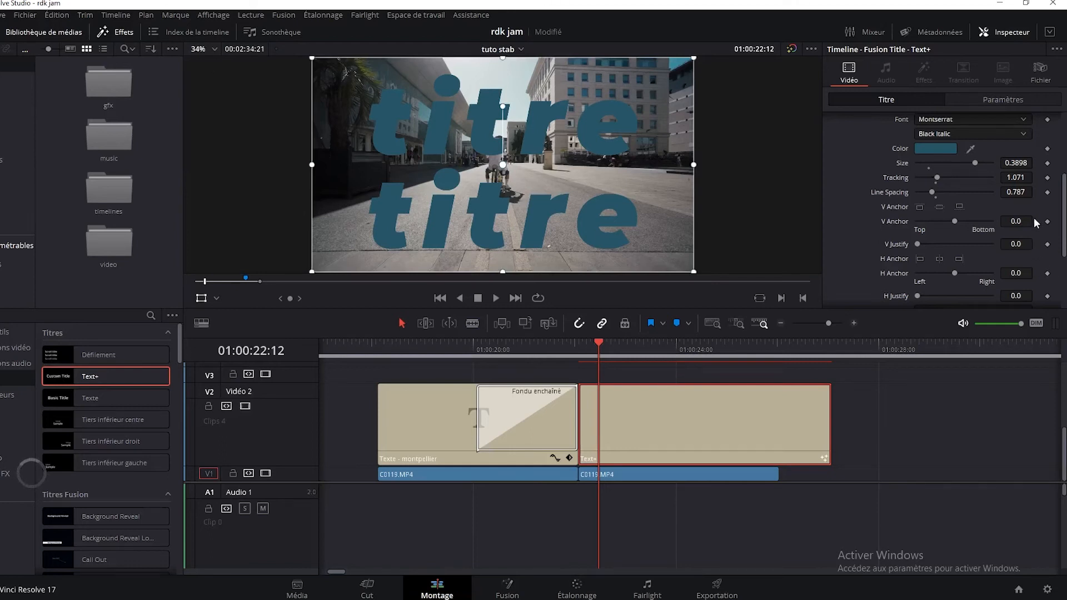
- Examine the title's remaining text parameters, including Tab Spacing and Advanced Controls, and glance at its layout parameters
{"action": "scroll", "coordinate": [1030, 211], "scroll_direction": "down", "scroll_amount": 1}
{"action": "scroll", "coordinate": [1030, 211], "scroll_direction": "down", "scroll_amount": 2}
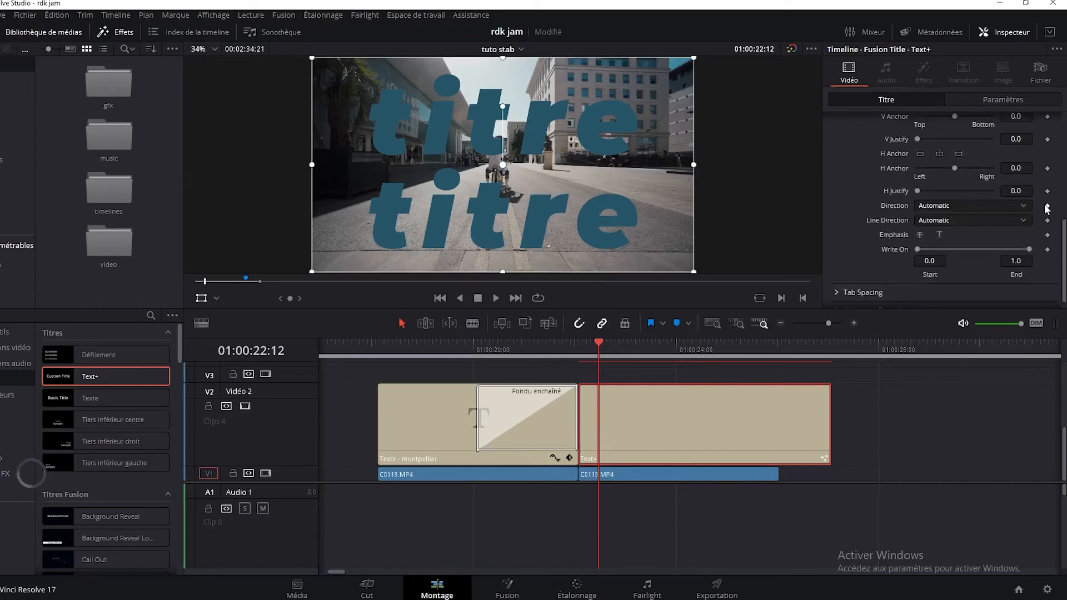
{"action": "scroll", "coordinate": [1044, 223], "scroll_direction": "down", "scroll_amount": 1}
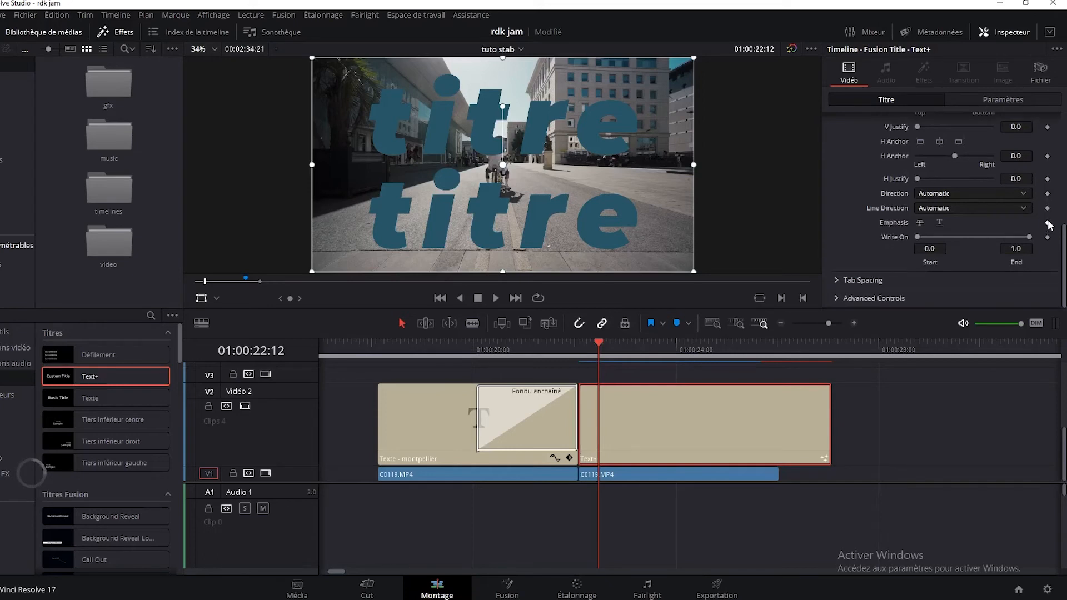
{"action": "left_click", "coordinate": [835, 281]}
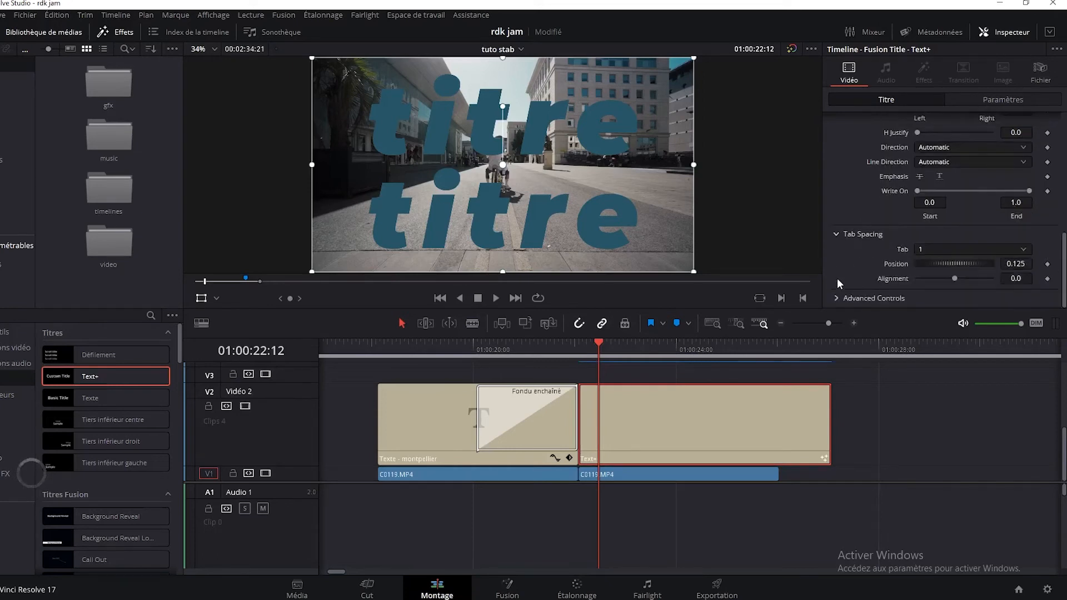
{"action": "left_click", "coordinate": [835, 297]}
{"action": "scroll", "coordinate": [892, 273], "scroll_direction": "up", "scroll_amount": 10}
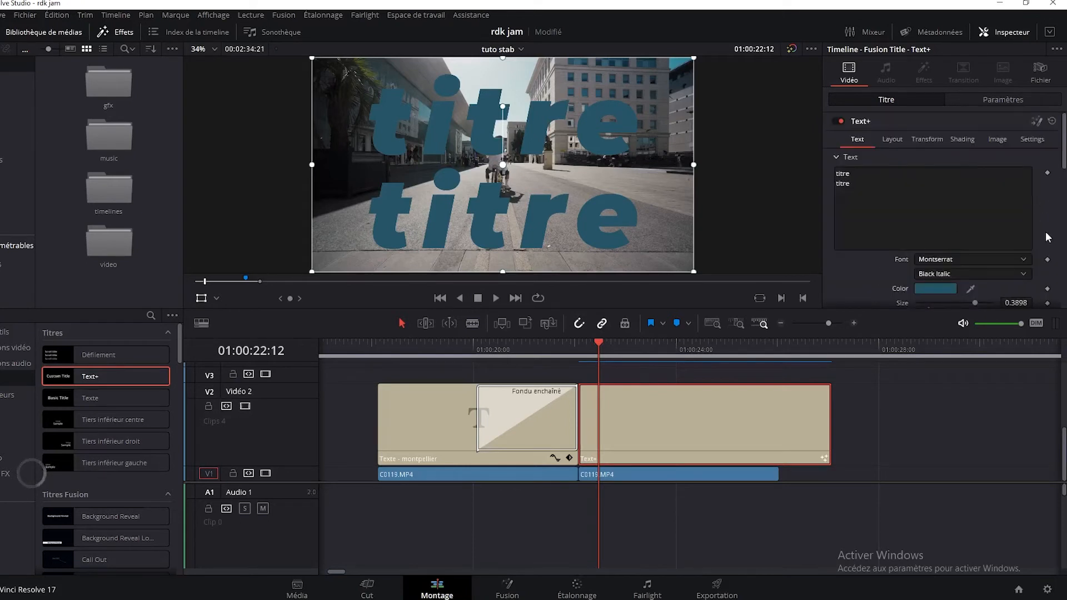
{"action": "left_click", "coordinate": [886, 140]}
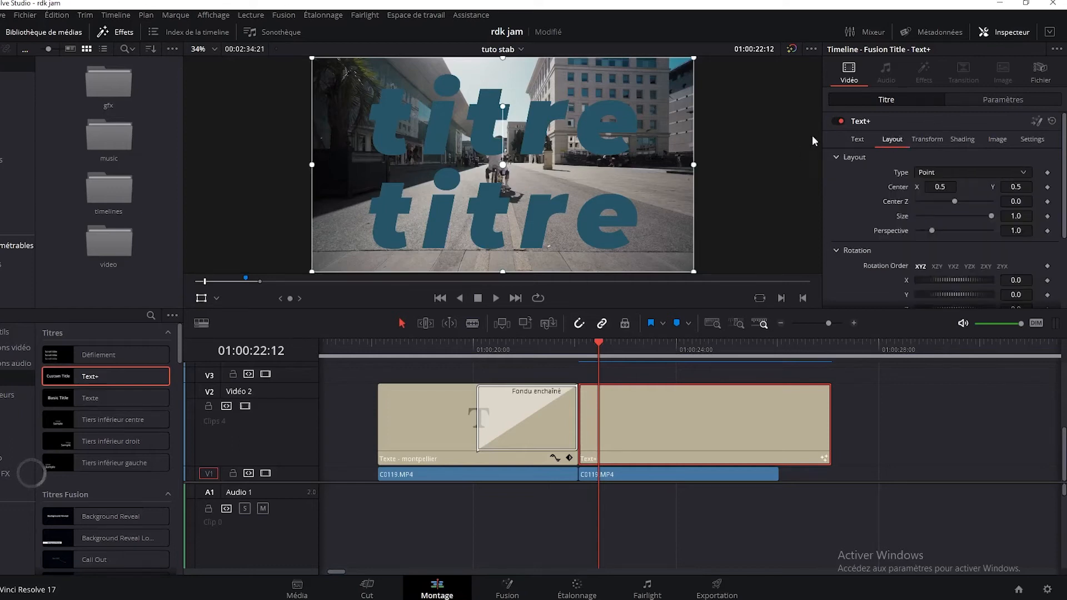
{"action": "left_click", "coordinate": [863, 140]}
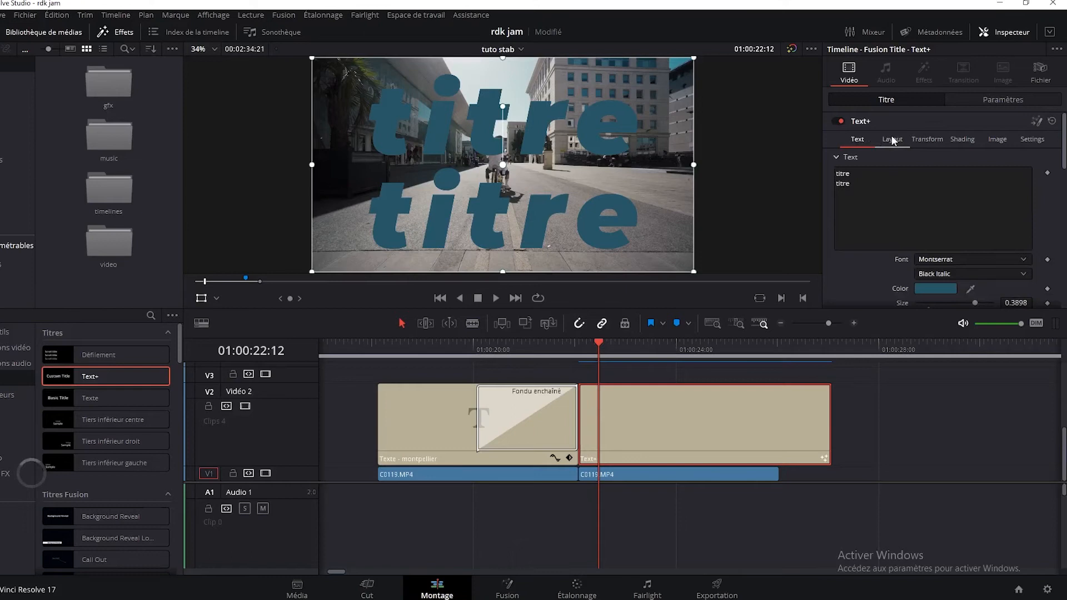
- Try moving the title's layout centre to X 0.342 and Y 0.364, and restore the default centre
{"action": "left_click", "coordinate": [891, 139]}
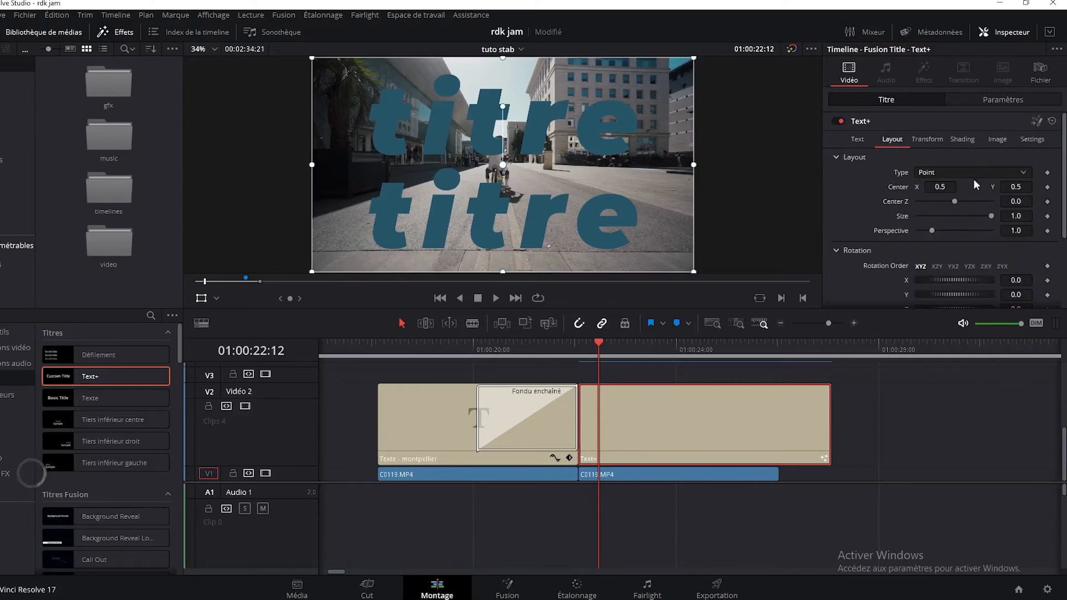
{"action": "left_click_drag", "start_coordinate": [940, 187], "coordinate": [852, 186]}
{"action": "left_click_drag", "start_coordinate": [1015, 187], "coordinate": [939, 186]}
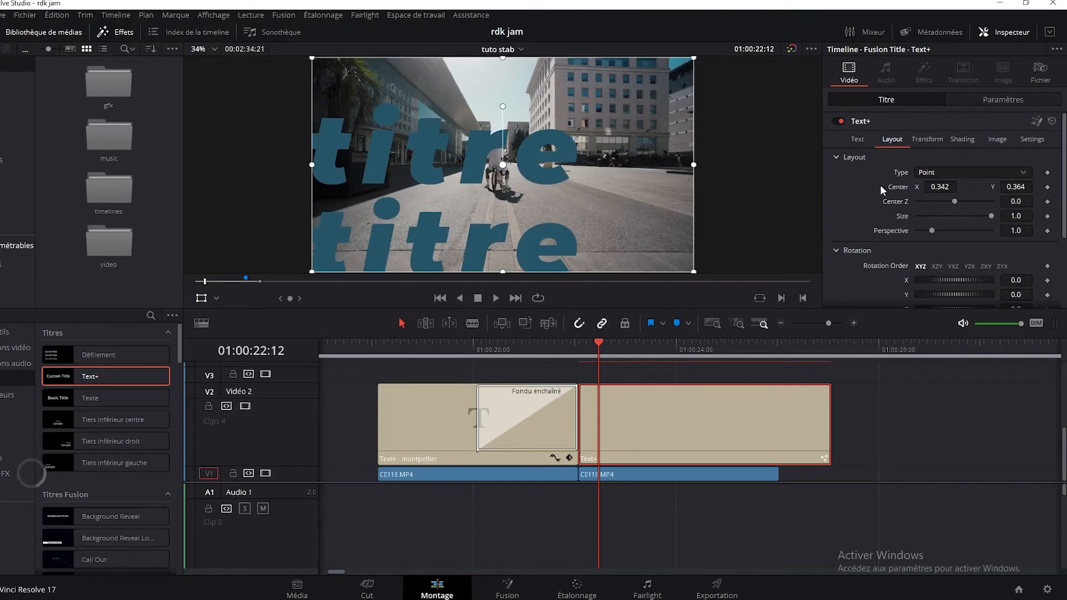
{"action": "double_click", "coordinate": [897, 185]}
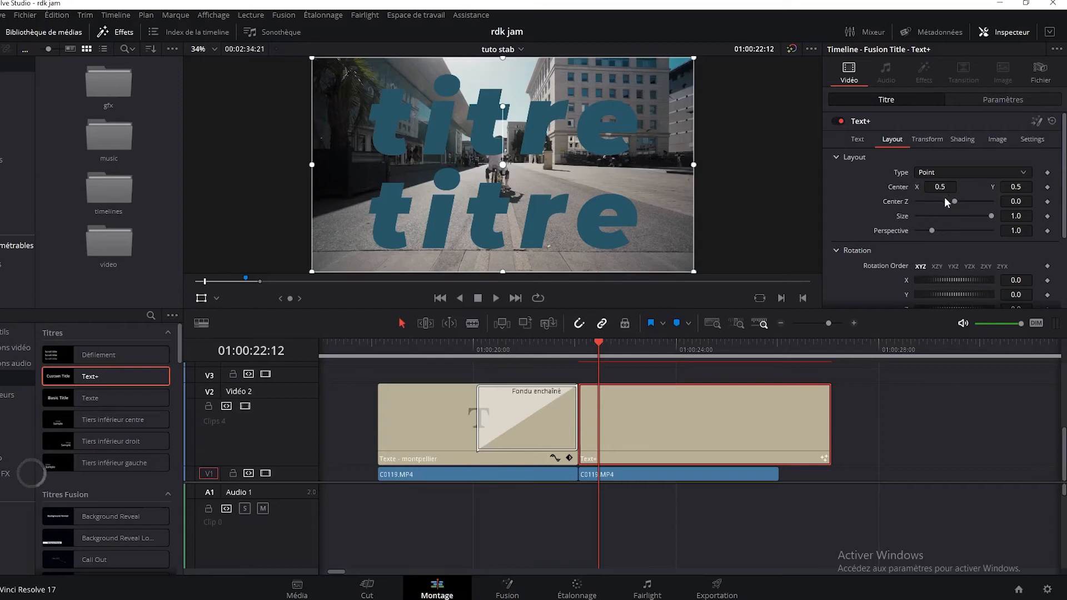
- Set the title's Center Z to 4.37, and try the layout size and perspective before restoring the default perspective
{"action": "left_click_drag", "start_coordinate": [956, 198], "coordinate": [989, 205]}
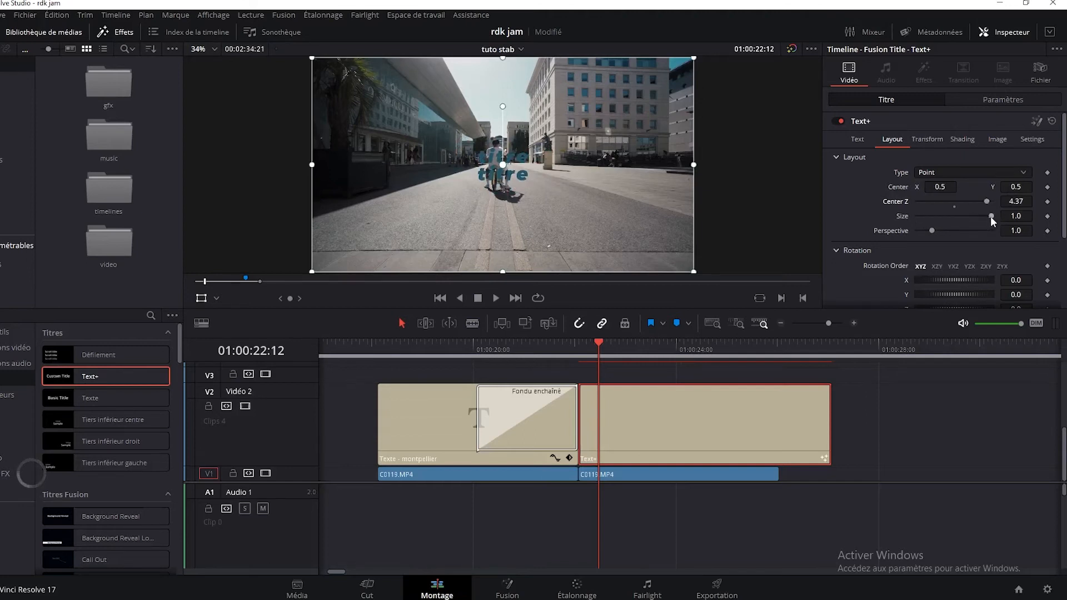
{"action": "left_click_drag", "start_coordinate": [991, 216], "coordinate": [1027, 217]}
{"action": "left_click_drag", "start_coordinate": [932, 228], "coordinate": [959, 229]}
{"action": "double_click", "coordinate": [892, 227]}
- Set the title's layout background colour to the blue basic swatch #5555ff
{"action": "scroll", "coordinate": [1063, 245], "scroll_direction": "down", "scroll_amount": 2}
{"action": "scroll", "coordinate": [1063, 247], "scroll_direction": "down", "scroll_amount": 2}
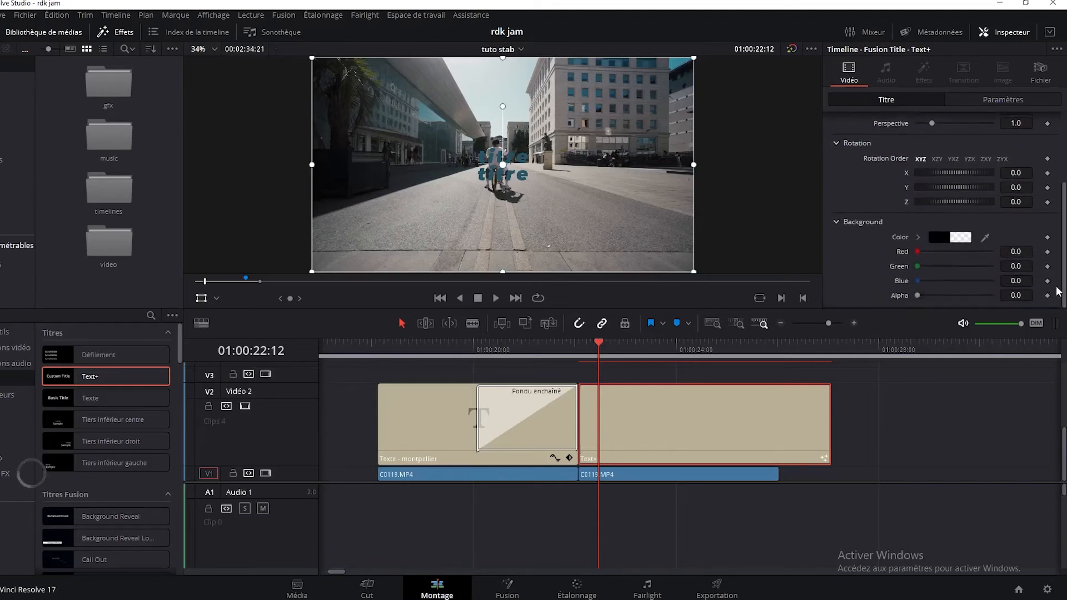
{"action": "left_click", "coordinate": [960, 241]}
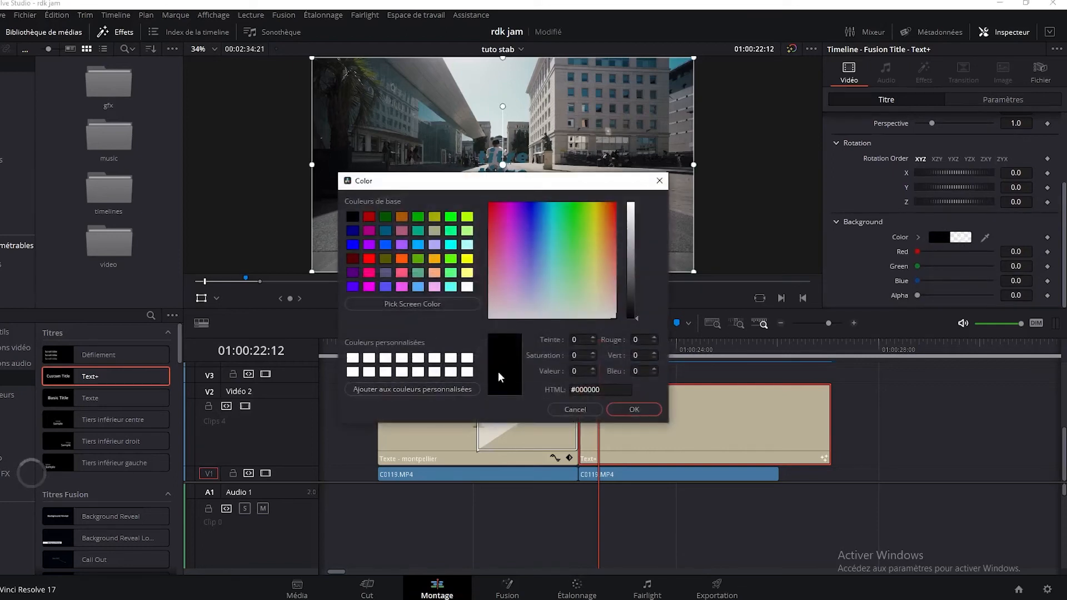
{"action": "left_click", "coordinate": [384, 287]}
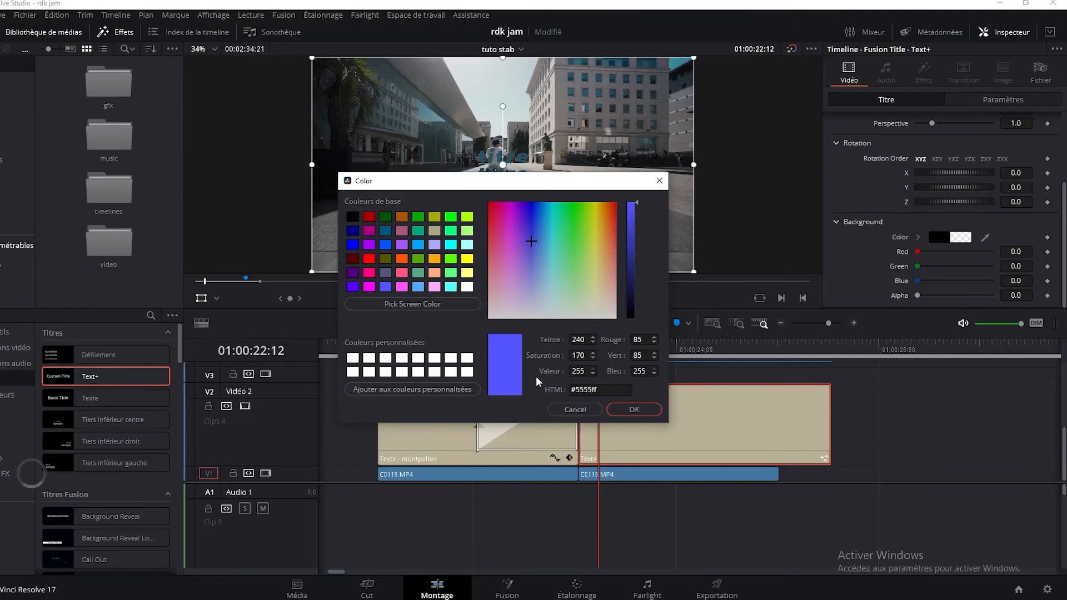
{"action": "left_click", "coordinate": [625, 412]}
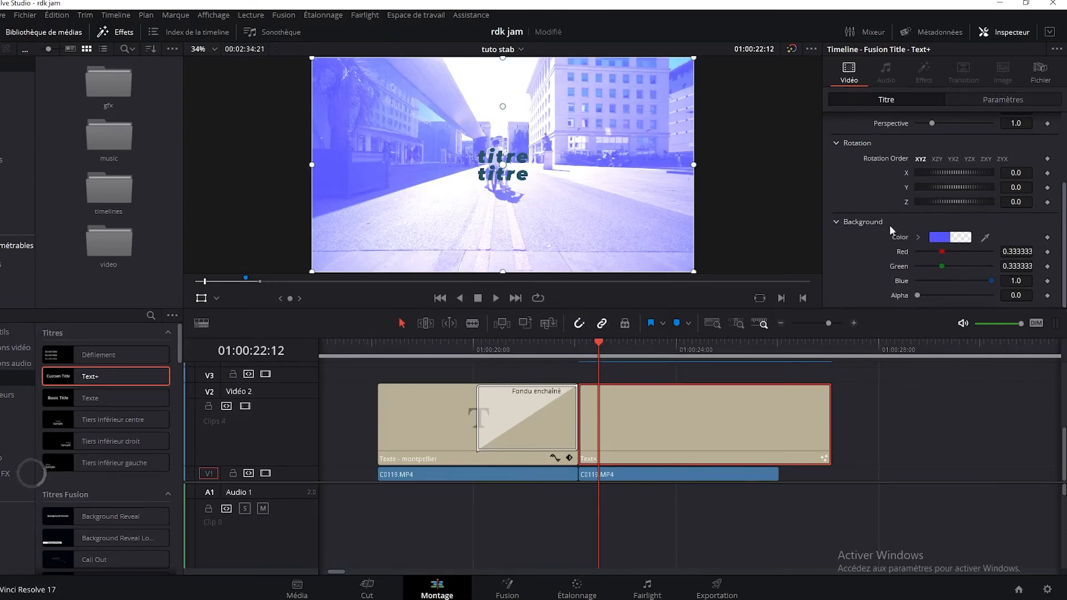
- Change the title's layout background colour to the lime green swatch #aaff00 and play the timeline
{"action": "left_click", "coordinate": [964, 239]}
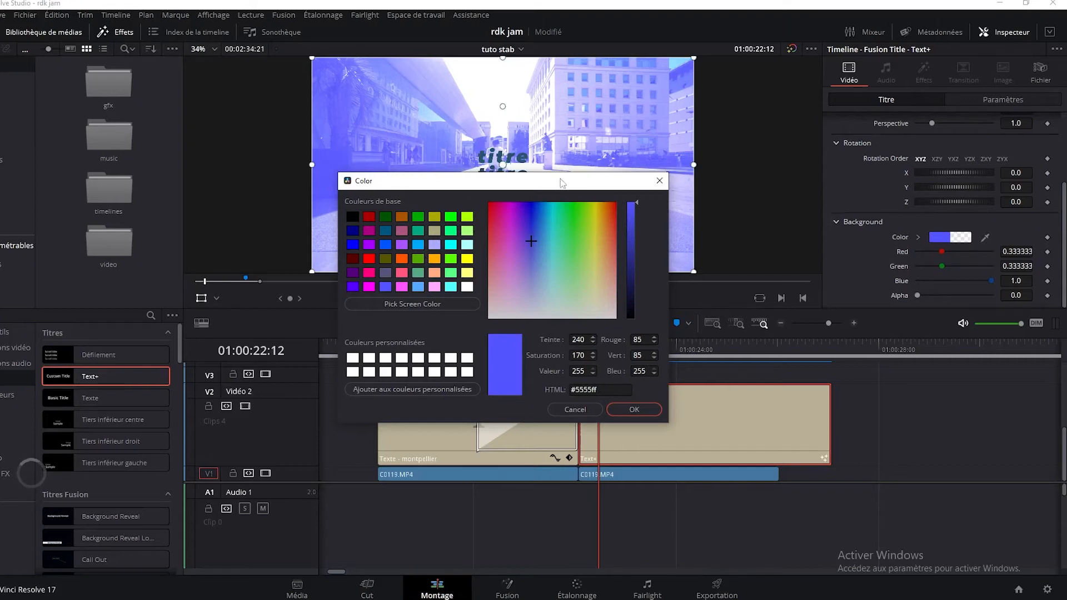
{"action": "left_click", "coordinate": [467, 218]}
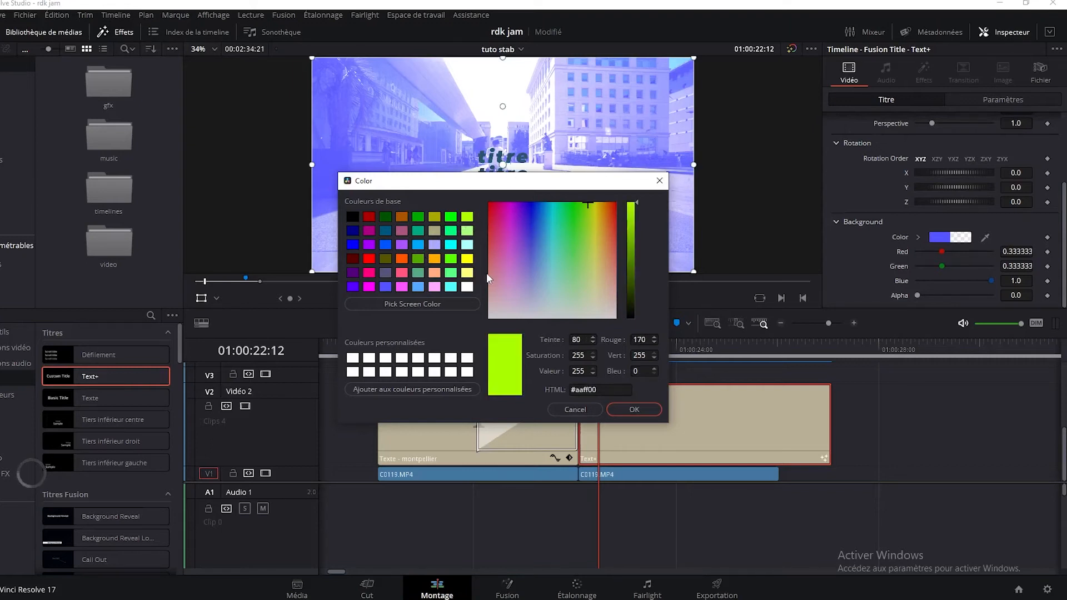
{"action": "left_click", "coordinate": [625, 409]}
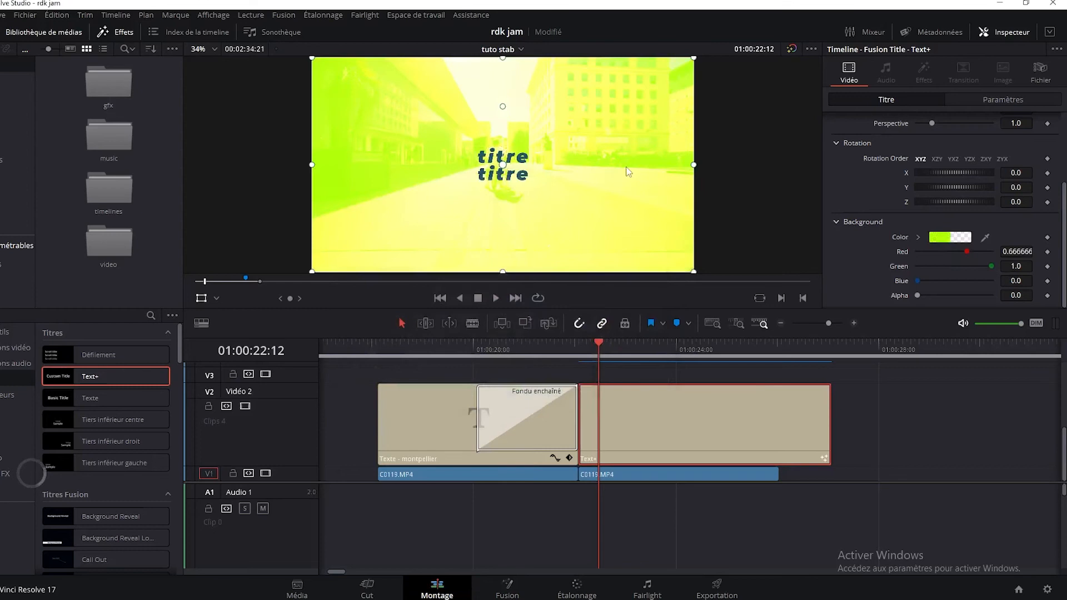
{"action": "key", "text": "space"}
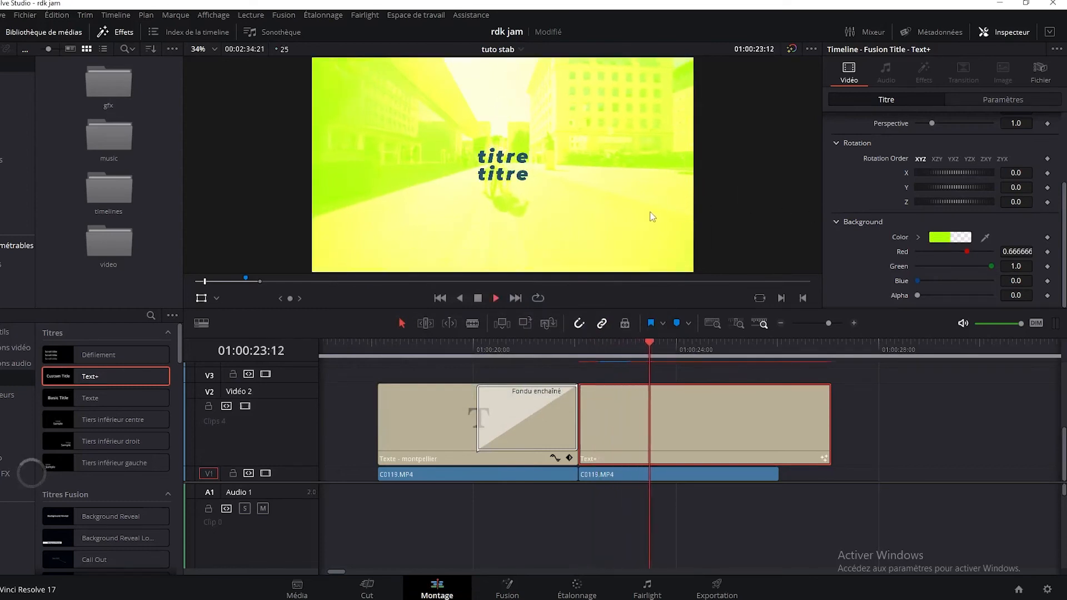
- Set the title's layout background to Red 0.78, Green 0.543 and Alpha 0.646, and play the timeline
{"action": "key", "text": "space"}
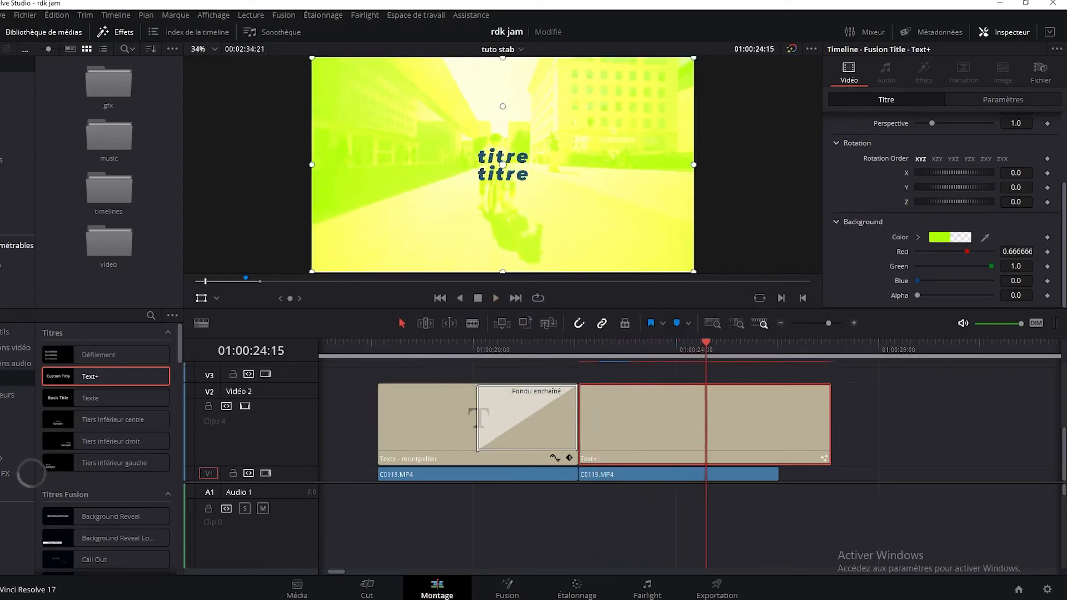
{"action": "left_click_drag", "start_coordinate": [967, 252], "coordinate": [905, 259]}
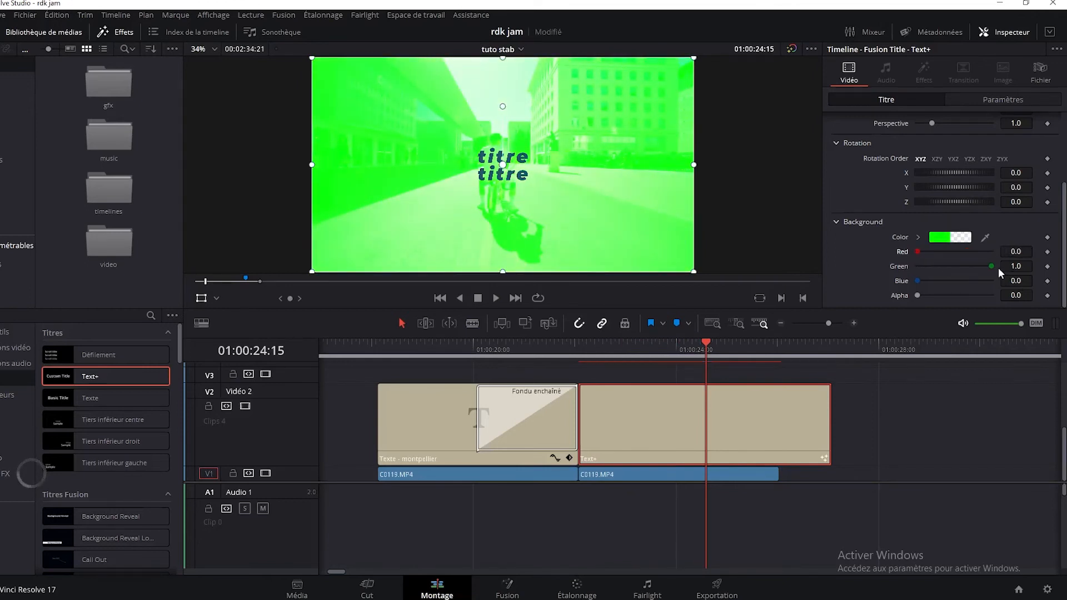
{"action": "mouse_move", "coordinate": [990, 266]}
{"action": "left_mouse_down"}
{"action": "mouse_move", "coordinate": [933, 265]}
{"action": "mouse_move", "coordinate": [942, 262]}
{"action": "mouse_move", "coordinate": [956, 266]}
{"action": "mouse_move", "coordinate": [922, 279]}
{"action": "mouse_move", "coordinate": [983, 280]}
{"action": "mouse_move", "coordinate": [898, 279]}
{"action": "mouse_move", "coordinate": [945, 295]}
{"action": "mouse_move", "coordinate": [991, 295]}
{"action": "mouse_move", "coordinate": [891, 292]}
{"action": "mouse_move", "coordinate": [1002, 296]}
{"action": "mouse_move", "coordinate": [932, 289]}
{"action": "mouse_move", "coordinate": [994, 301]}
{"action": "mouse_move", "coordinate": [945, 301]}
{"action": "mouse_move", "coordinate": [966, 296]}
{"action": "mouse_move", "coordinate": [953, 266]}
{"action": "mouse_move", "coordinate": [966, 267]}
{"action": "mouse_move", "coordinate": [916, 281]}
{"action": "mouse_move", "coordinate": [935, 255]}
{"action": "mouse_move", "coordinate": [976, 255]}
{"action": "left_mouse_up"}
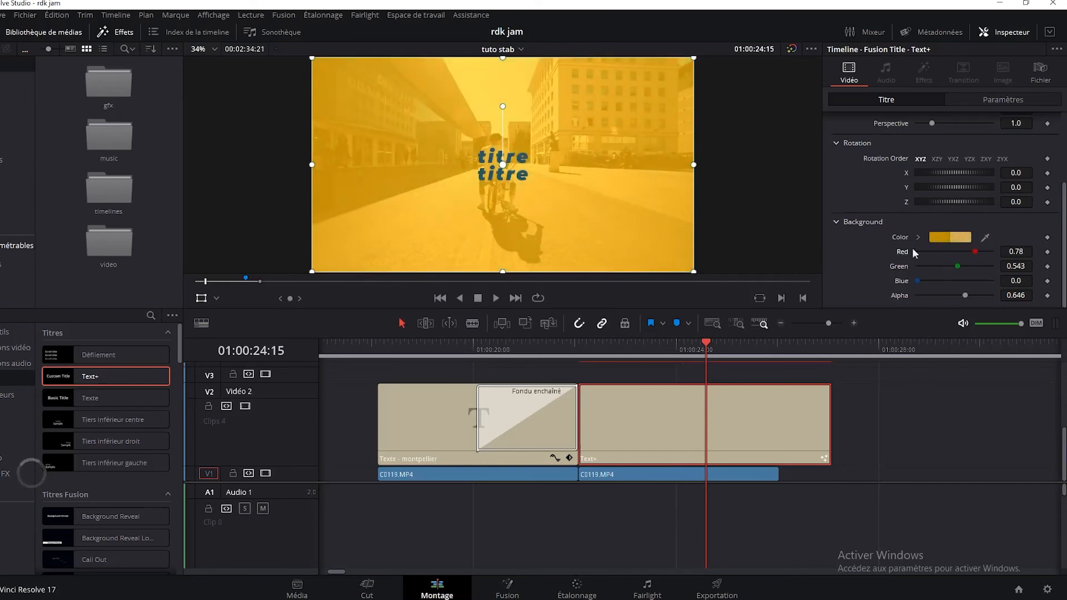
{"action": "key", "text": "space"}
{"action": "key", "text": "space"}
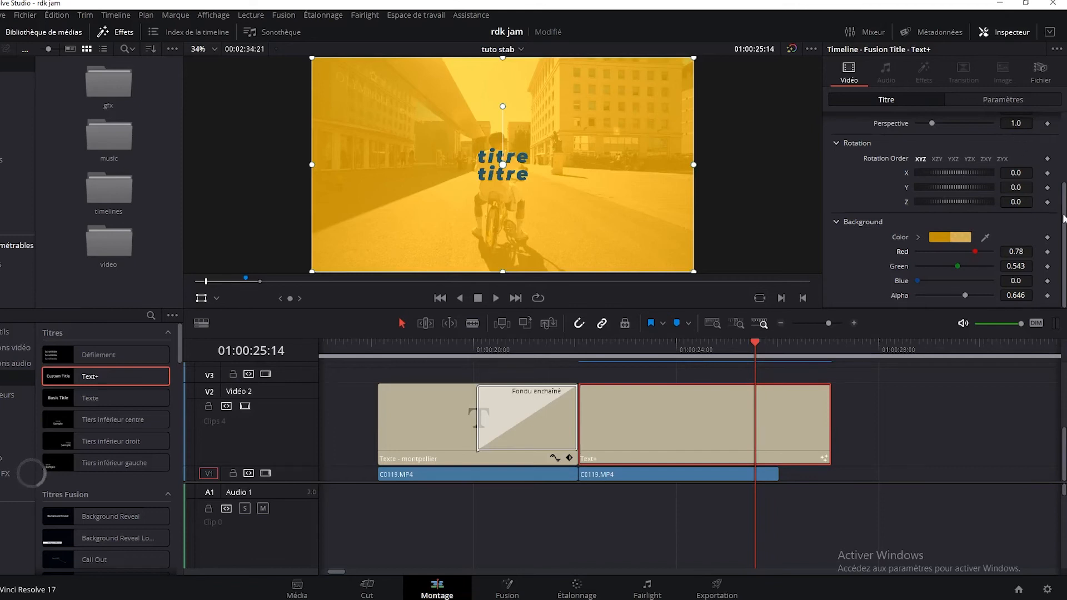
- Examine the title's Transform options and its clip settings for transformation, cropping and compositing
{"action": "scroll", "coordinate": [933, 139], "scroll_direction": "up", "scroll_amount": 3}
{"action": "left_click", "coordinate": [925, 138]}
{"action": "left_click", "coordinate": [1001, 101]}
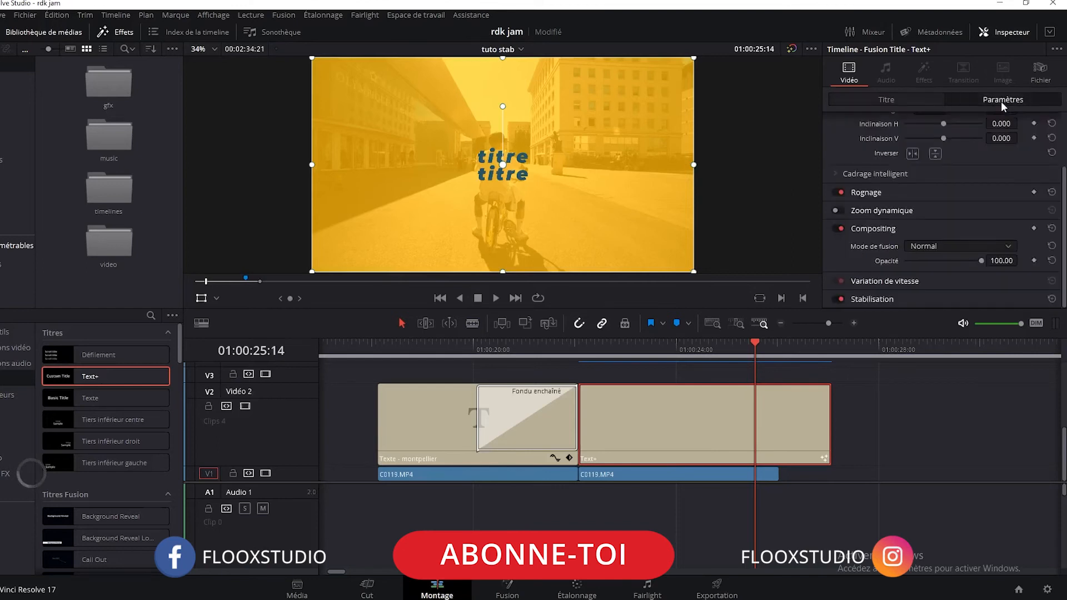
{"action": "scroll", "coordinate": [1063, 178], "scroll_direction": "up", "scroll_amount": 3}
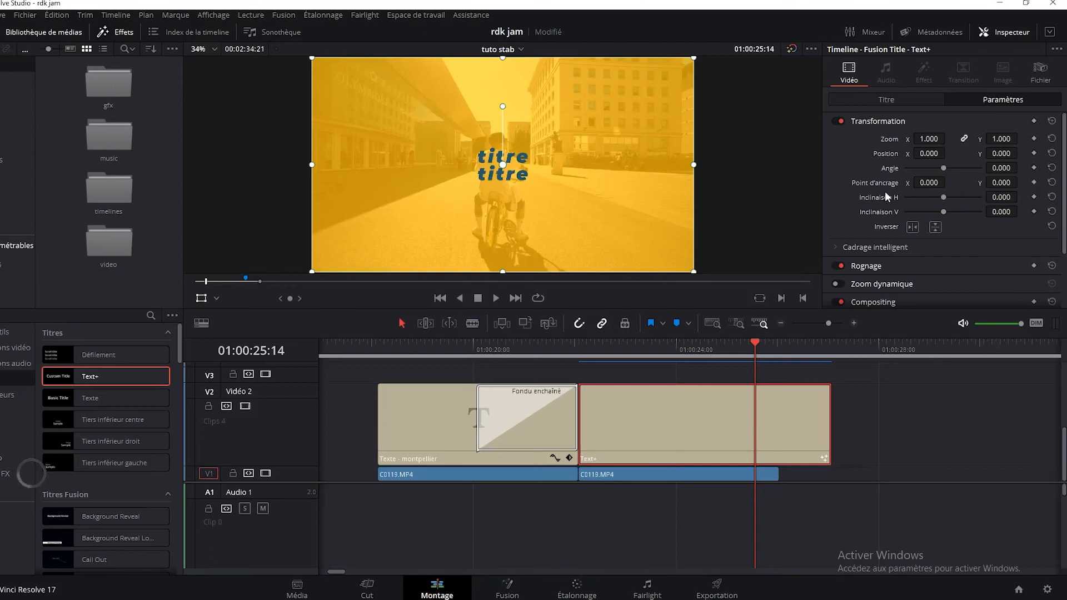
{"action": "scroll", "coordinate": [884, 191], "scroll_direction": "down", "scroll_amount": 3}
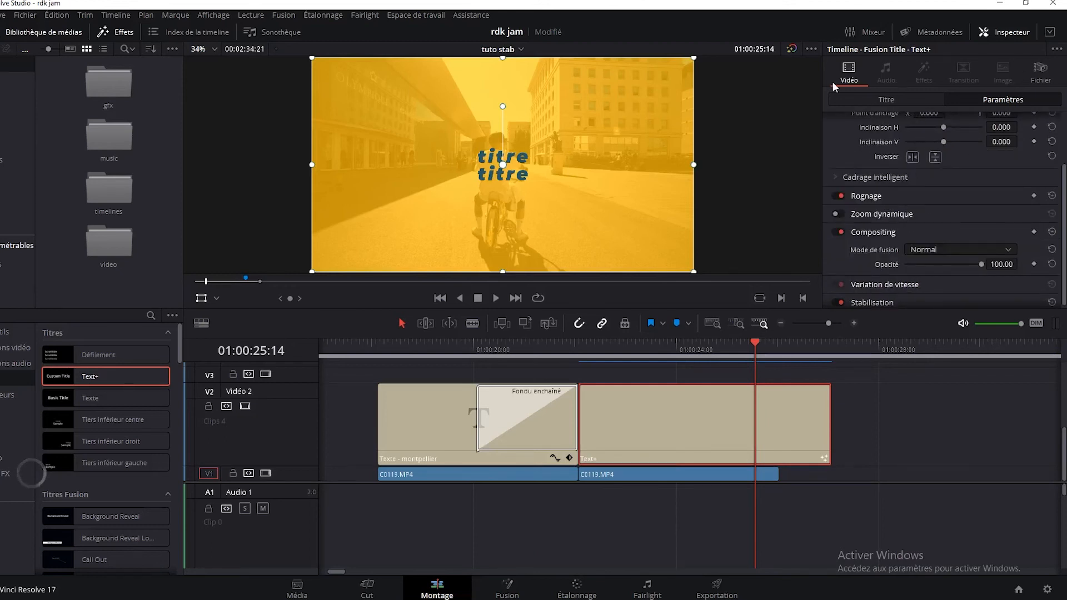
{"action": "left_click", "coordinate": [895, 102]}
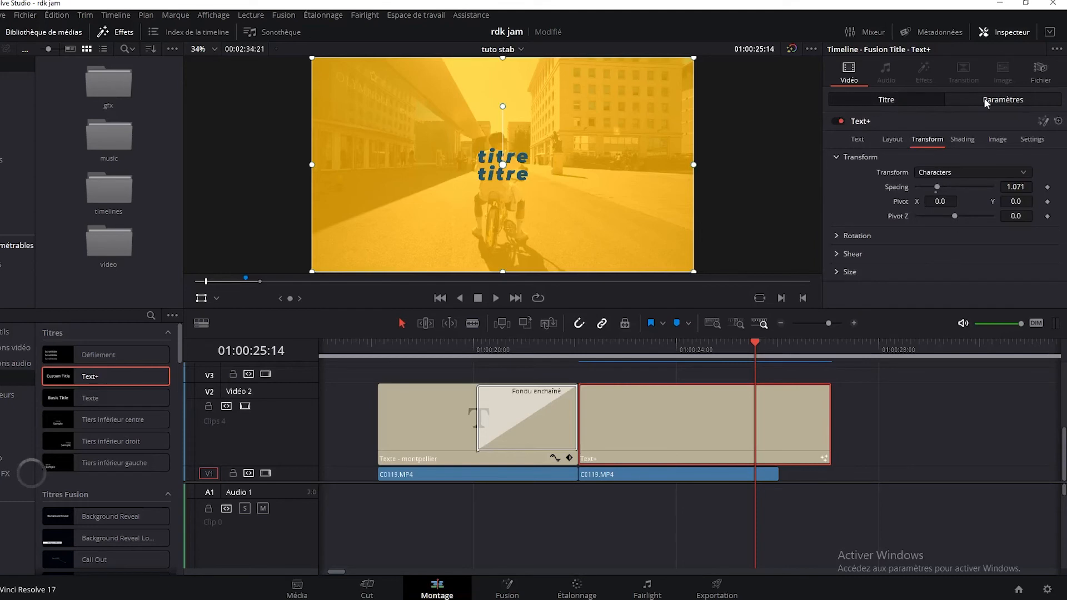
{"action": "left_click", "coordinate": [1001, 102]}
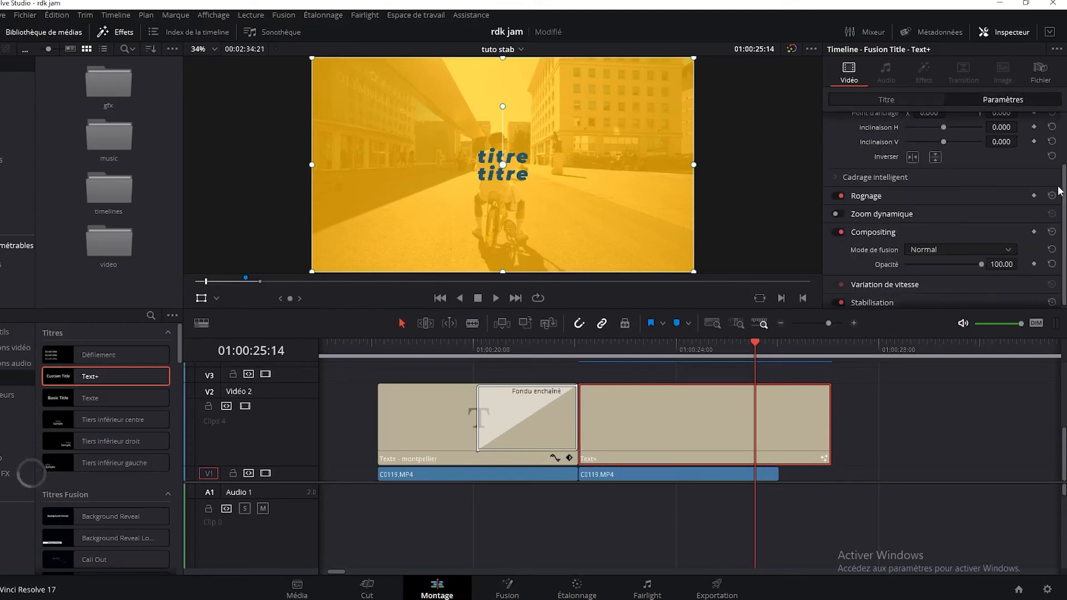
{"action": "scroll", "coordinate": [1064, 195], "scroll_direction": "up", "scroll_amount": 3}
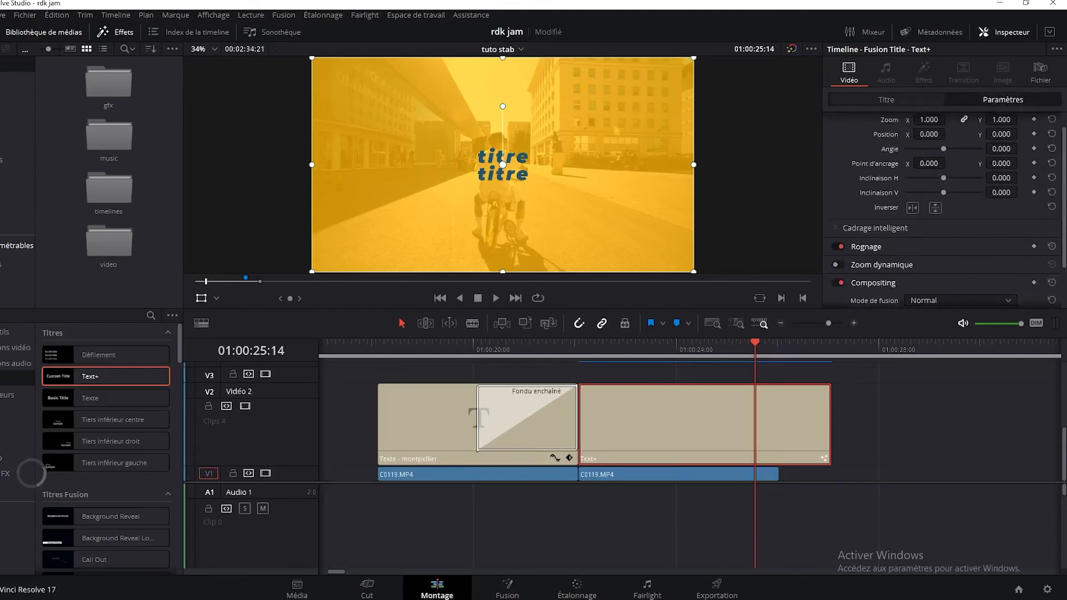
{"action": "scroll", "coordinate": [1064, 167], "scroll_direction": "down", "scroll_amount": 3}
{"action": "scroll", "coordinate": [1065, 140], "scroll_direction": "up", "scroll_amount": 3}
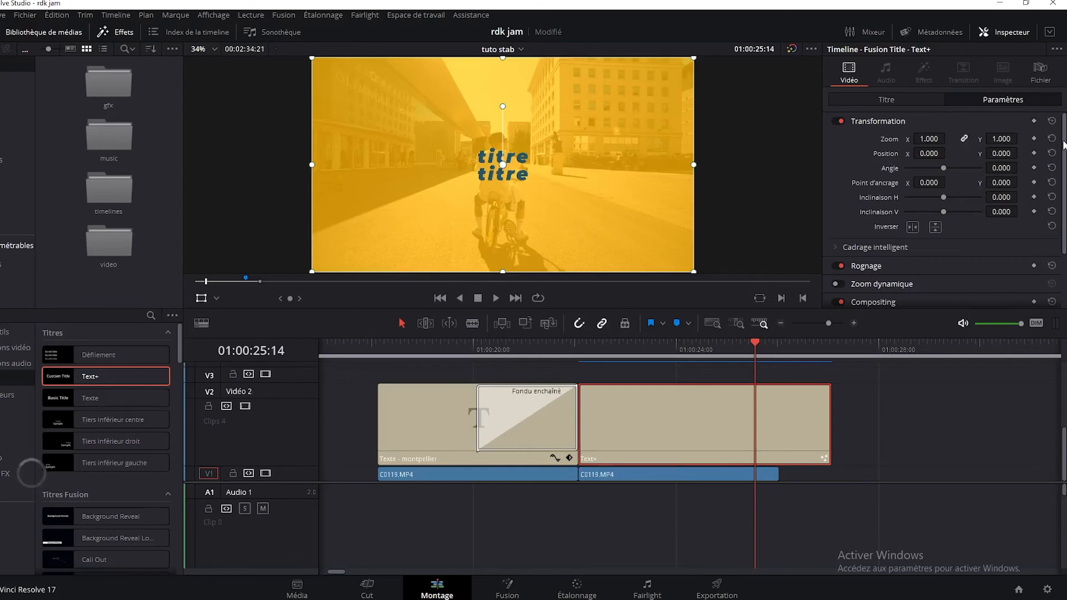
- Set the title clip's compositing blend mode to Différence and try a lower opacity
{"action": "scroll", "coordinate": [1045, 218], "scroll_direction": "down", "scroll_amount": 3}
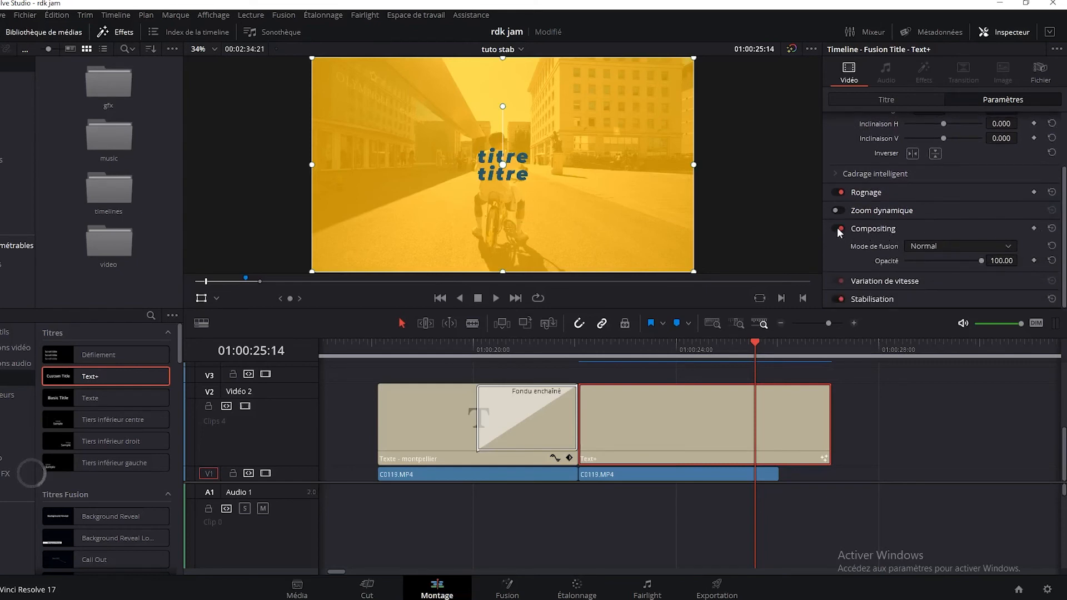
{"action": "left_click", "coordinate": [963, 247]}
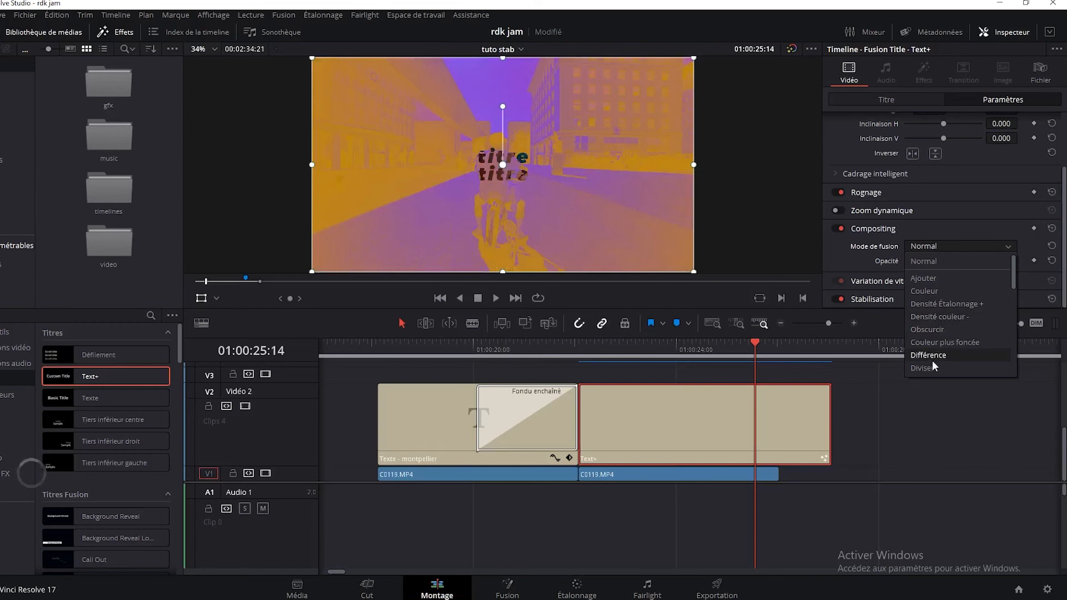
{"action": "left_click", "coordinate": [934, 358]}
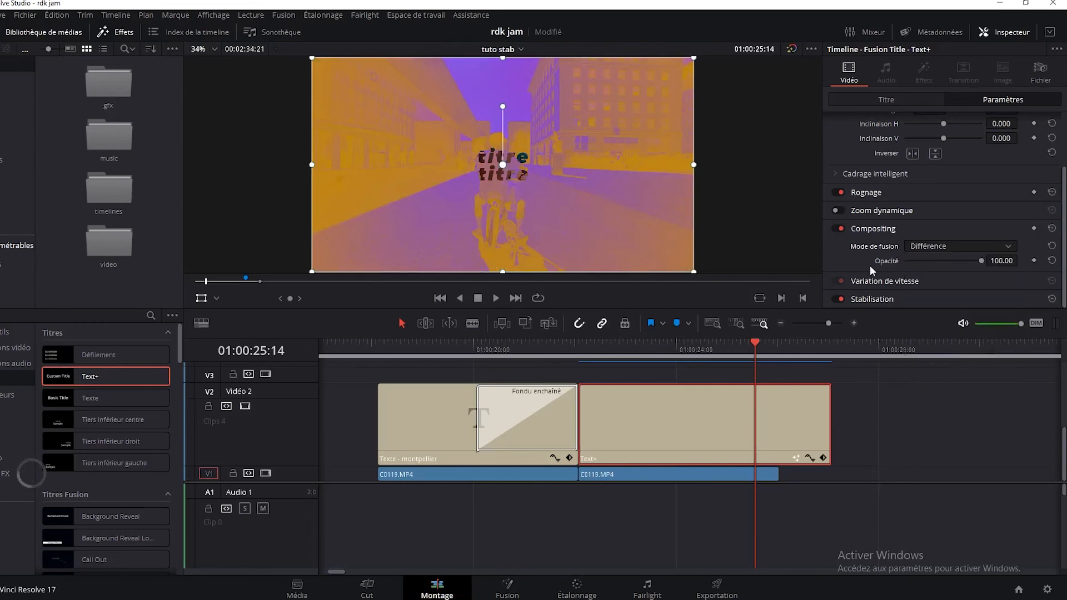
{"action": "left_click_drag", "start_coordinate": [981, 260], "coordinate": [950, 262]}
- Play the title clip to preview the Différence blend over the video
{"action": "left_click", "coordinate": [585, 353]}
{"action": "key", "text": "space"}
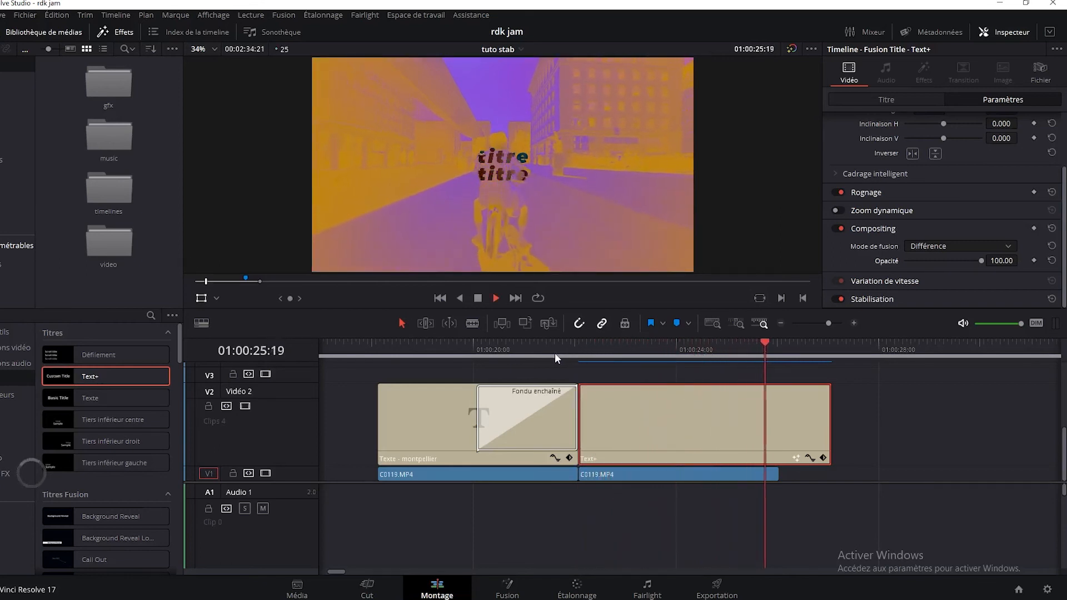
{"action": "key", "text": "space"}
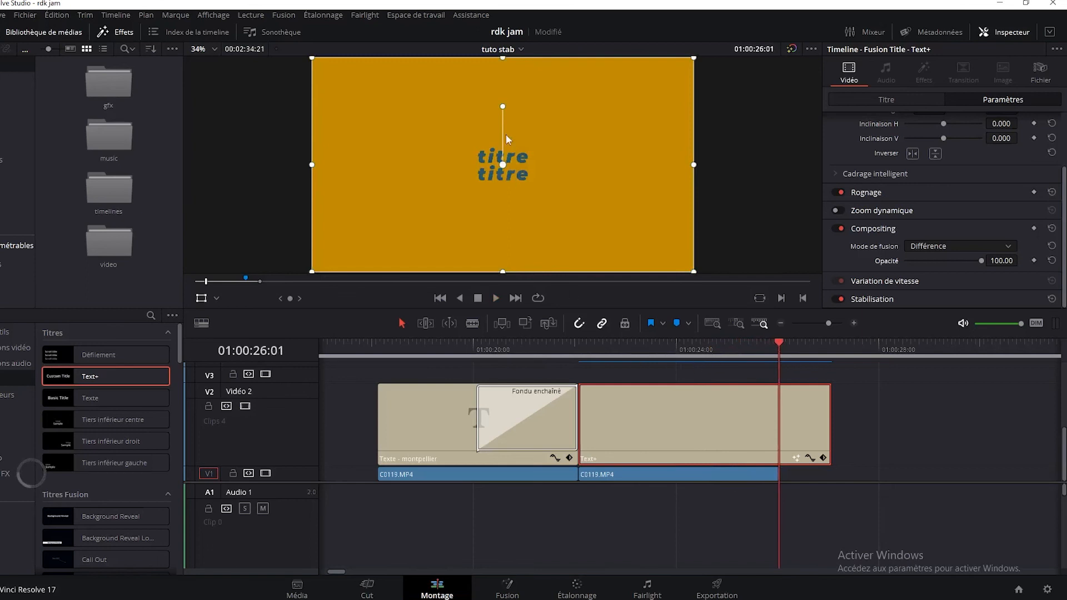
- Add a second Text+ title on track V3 above the existing title, and switch track V2 off and on again
{"action": "left_click_drag", "start_coordinate": [83, 376], "coordinate": [587, 395]}
{"action": "left_click", "coordinate": [598, 349]}
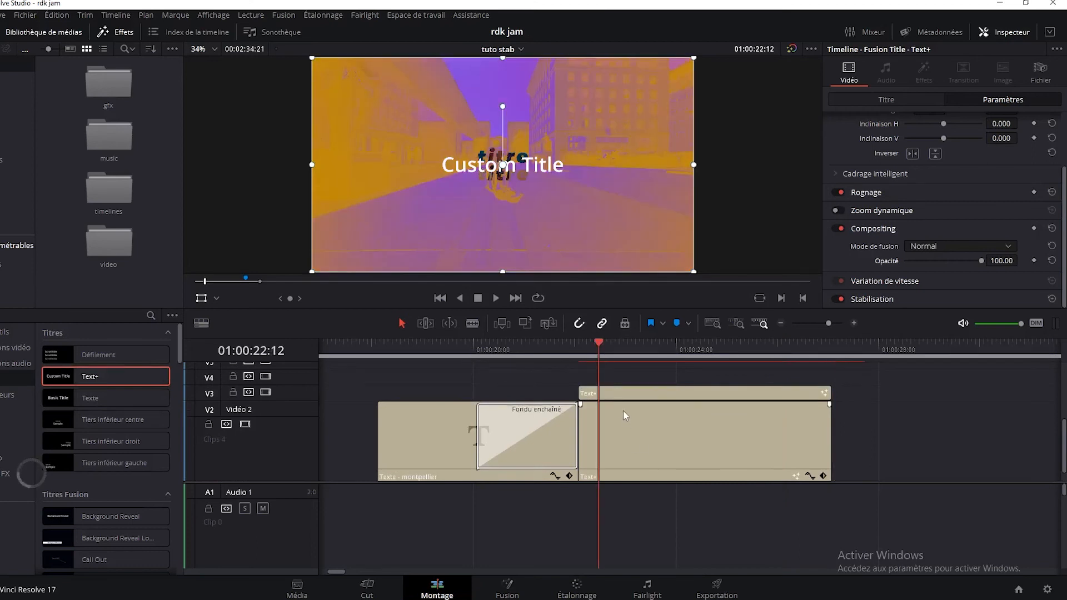
{"action": "left_click", "coordinate": [245, 425]}
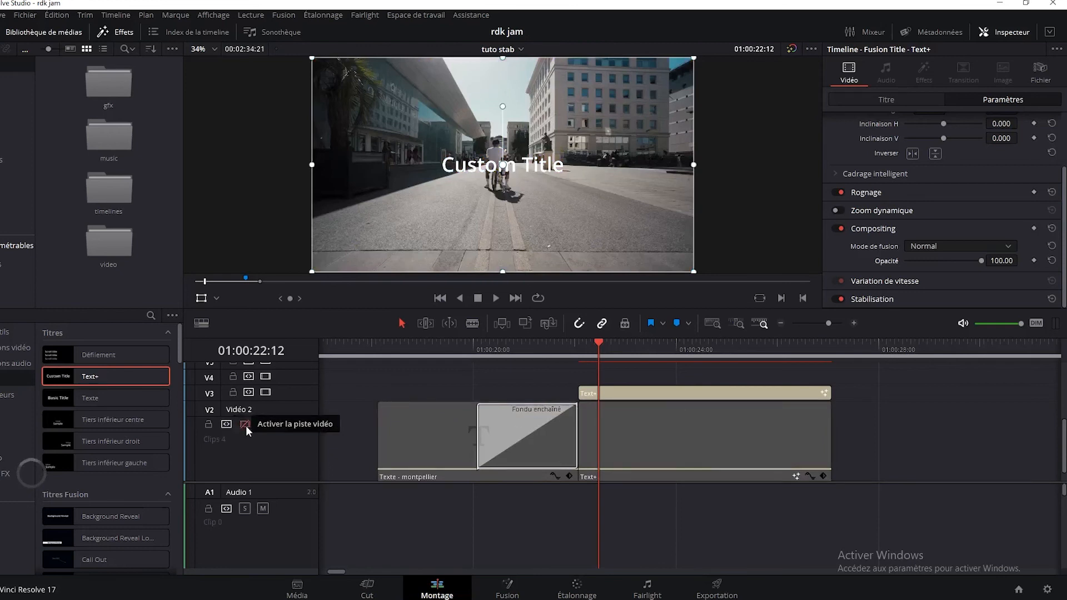
{"action": "left_click", "coordinate": [245, 424]}
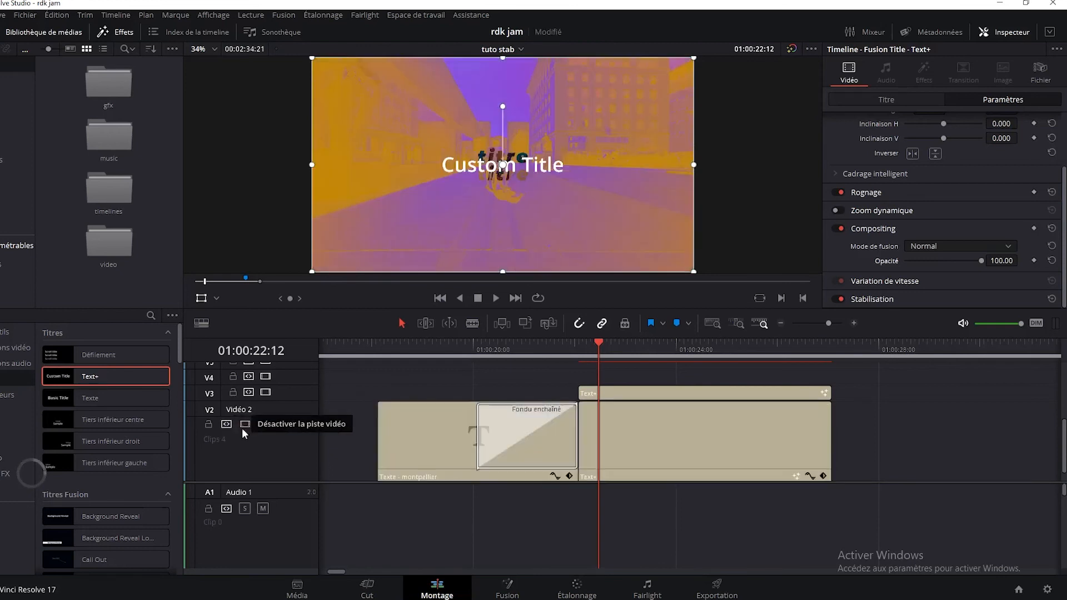
- Disable video track V3 and play the timeline with only the original title showing
{"action": "left_click", "coordinate": [266, 393]}
{"action": "key", "text": "space"}
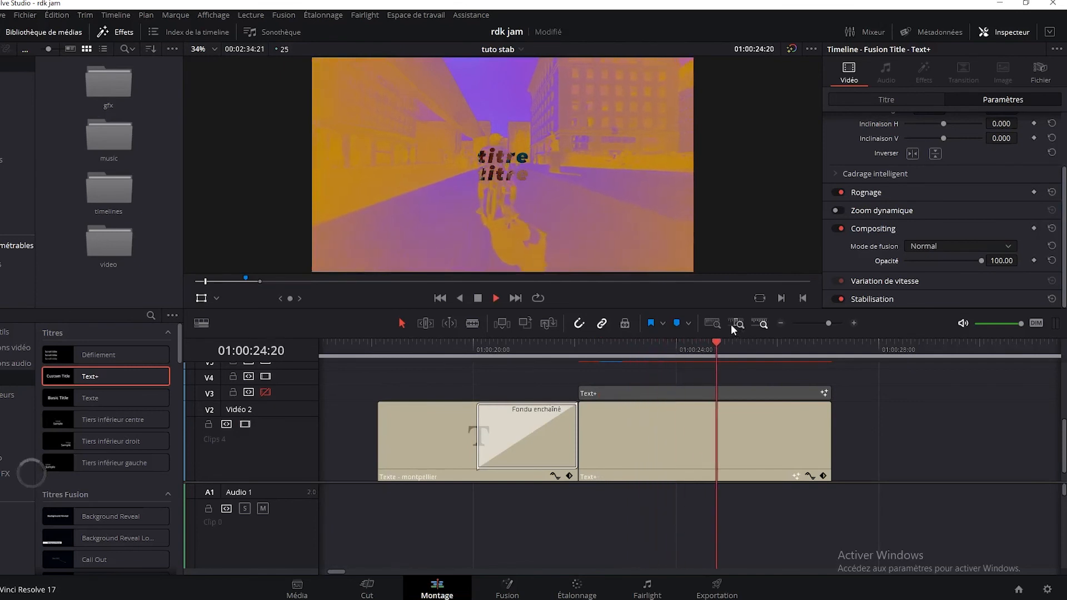
{"action": "key", "text": "space"}
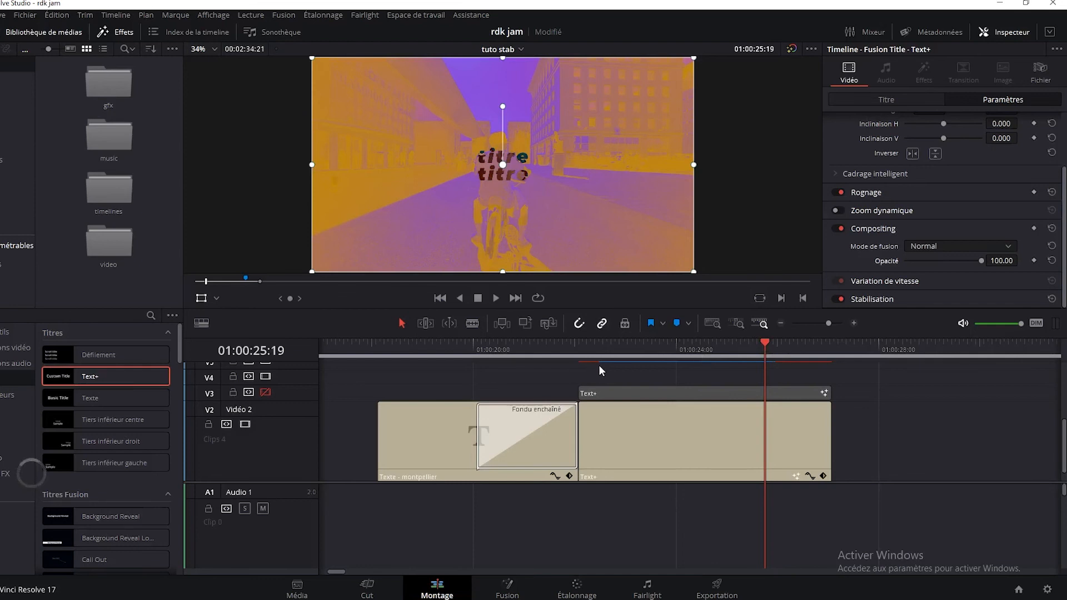
- Set the shading appearance of the Text+ title on track V2 to outlined text with a thickness of 0.0071
{"action": "left_click", "coordinate": [649, 348]}
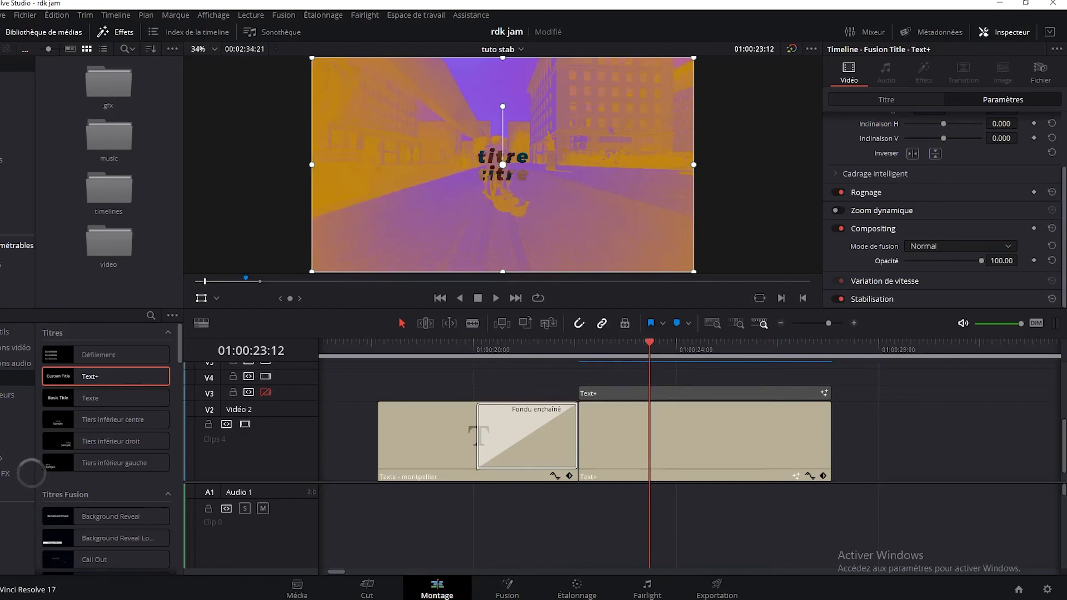
{"action": "left_click_drag", "start_coordinate": [1062, 209], "coordinate": [1060, 120]}
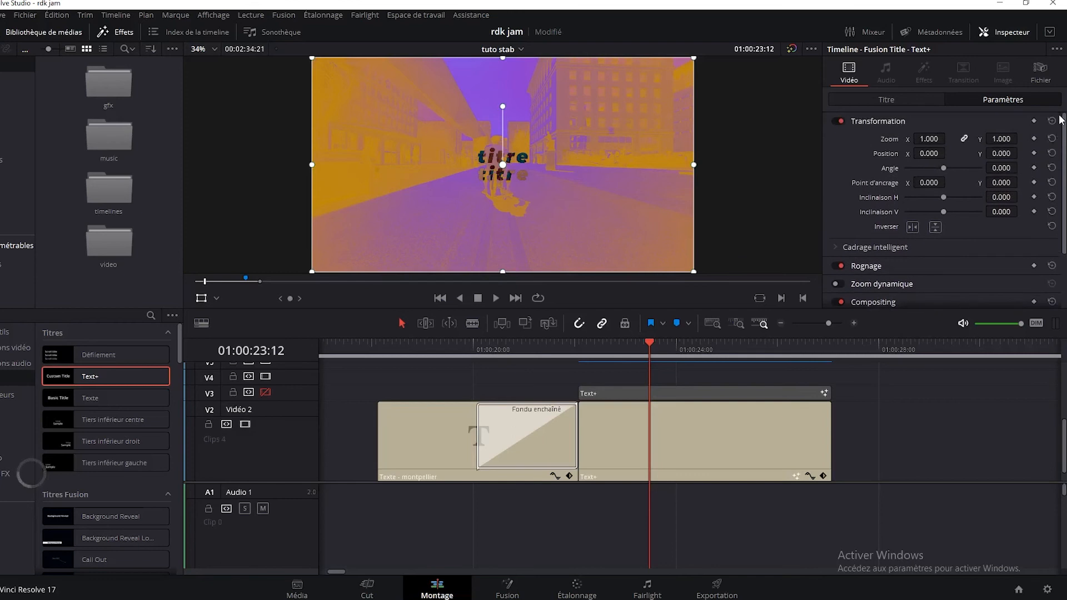
{"action": "left_click", "coordinate": [910, 96]}
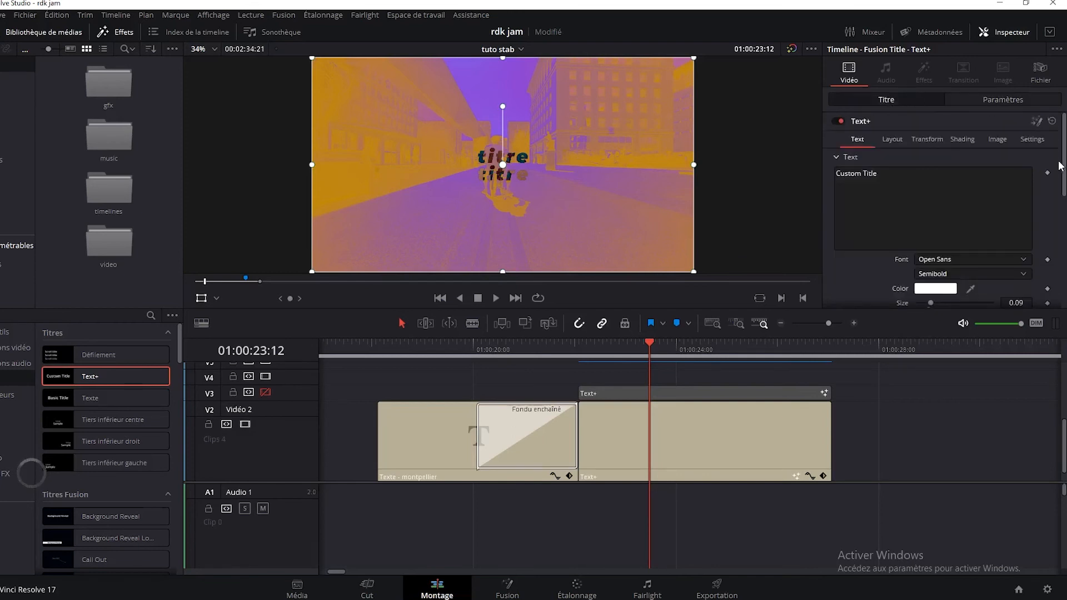
{"action": "left_click_drag", "start_coordinate": [1062, 165], "coordinate": [1064, 180]}
{"action": "left_click", "coordinate": [964, 122]}
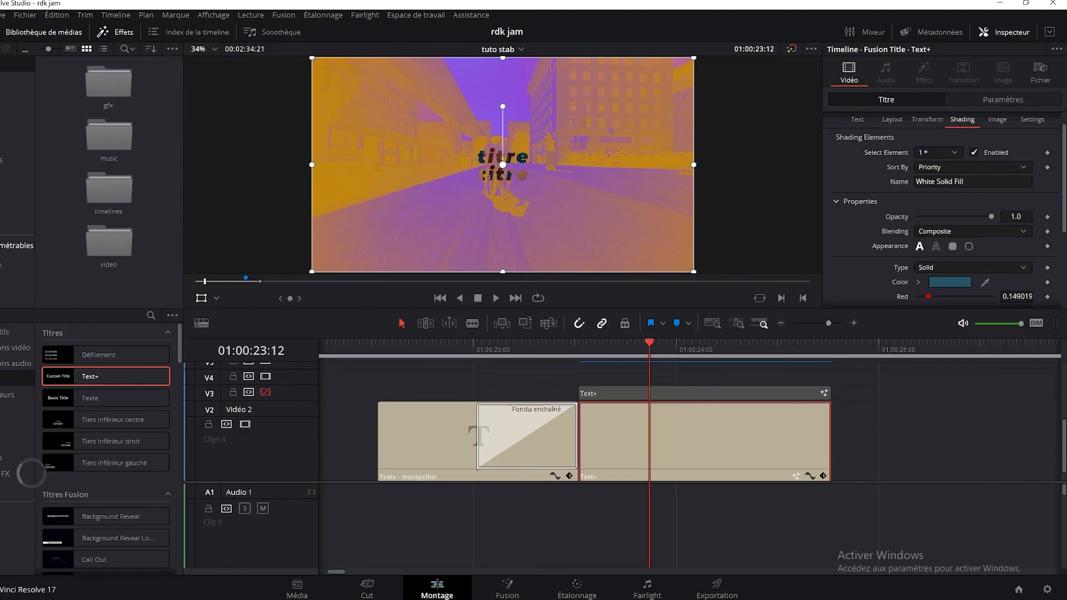
{"action": "left_click", "coordinate": [931, 120]}
{"action": "left_click", "coordinate": [962, 122]}
{"action": "left_click", "coordinate": [935, 249]}
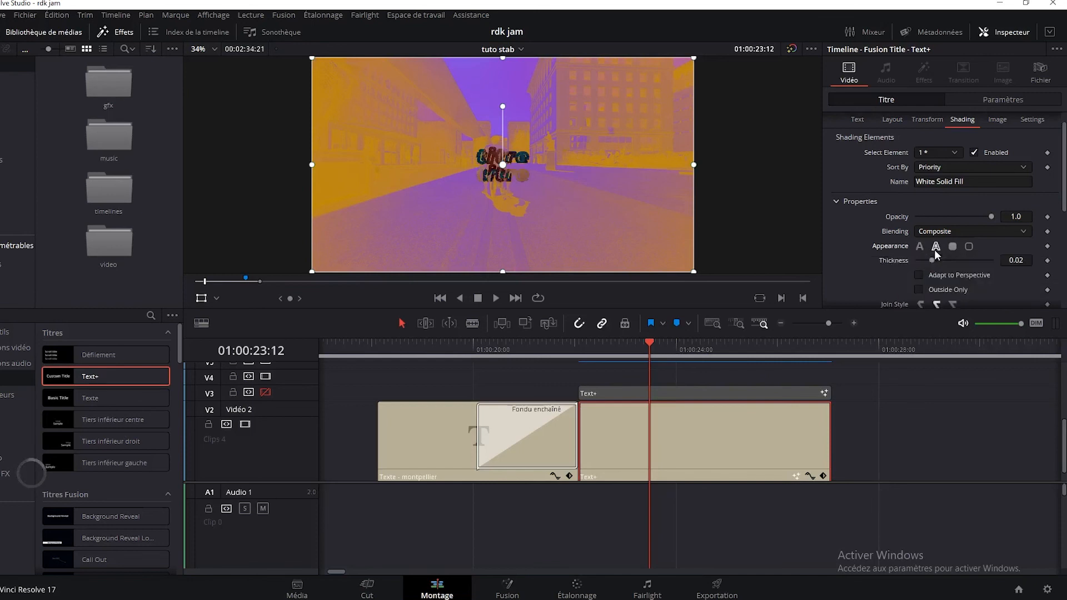
{"action": "left_click", "coordinate": [920, 248]}
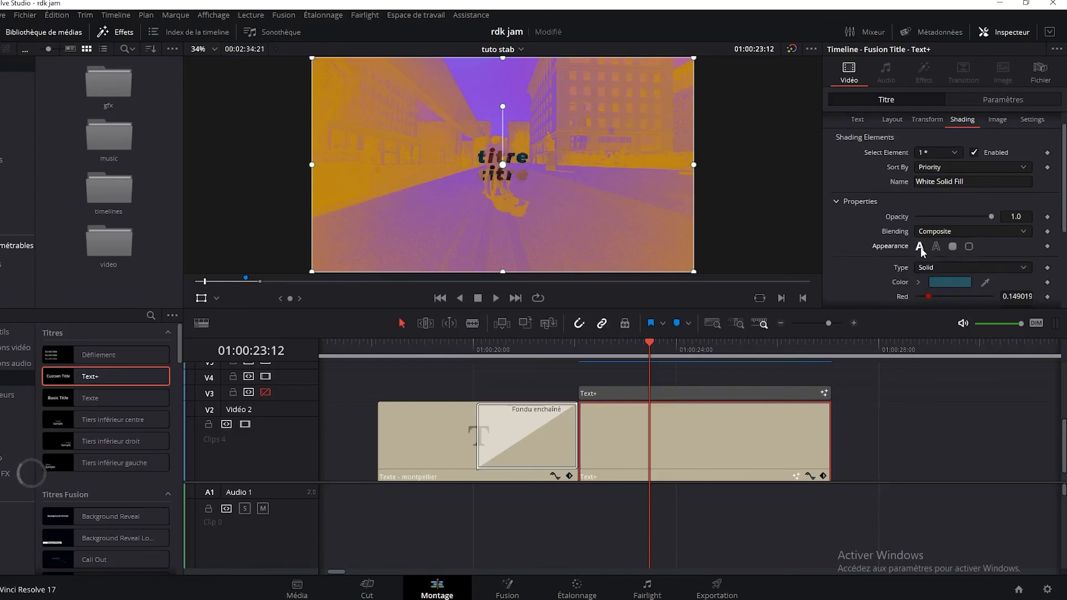
{"action": "left_click", "coordinate": [936, 248]}
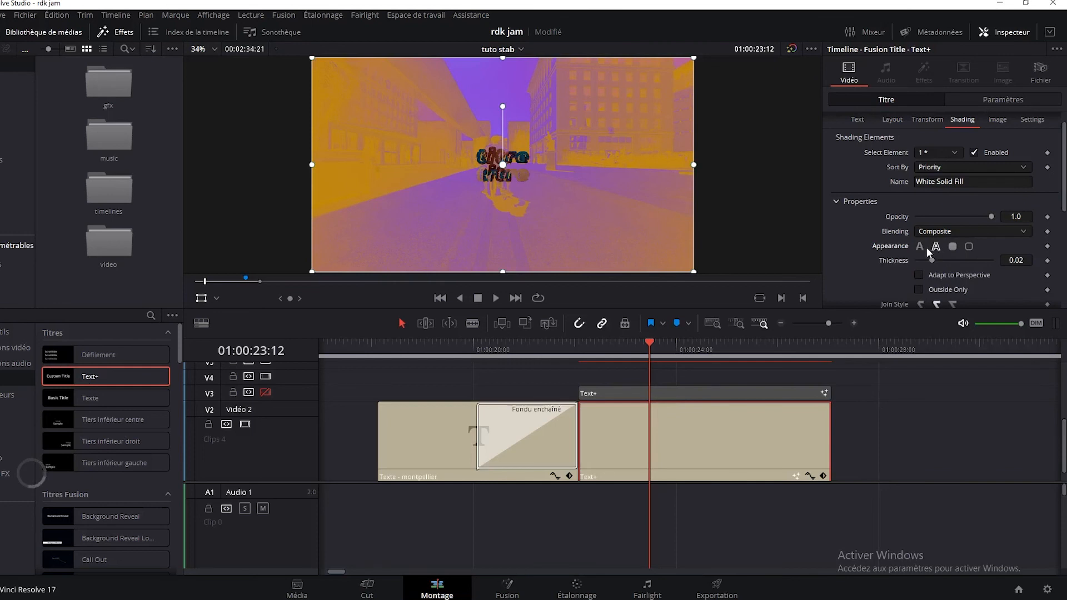
{"action": "mouse_move", "coordinate": [932, 260]}
{"action": "left_mouse_down"}
{"action": "mouse_move", "coordinate": [943, 260]}
{"action": "mouse_move", "coordinate": [919, 261]}
{"action": "mouse_move", "coordinate": [945, 256]}
{"action": "mouse_move", "coordinate": [923, 262]}
{"action": "left_mouse_up"}
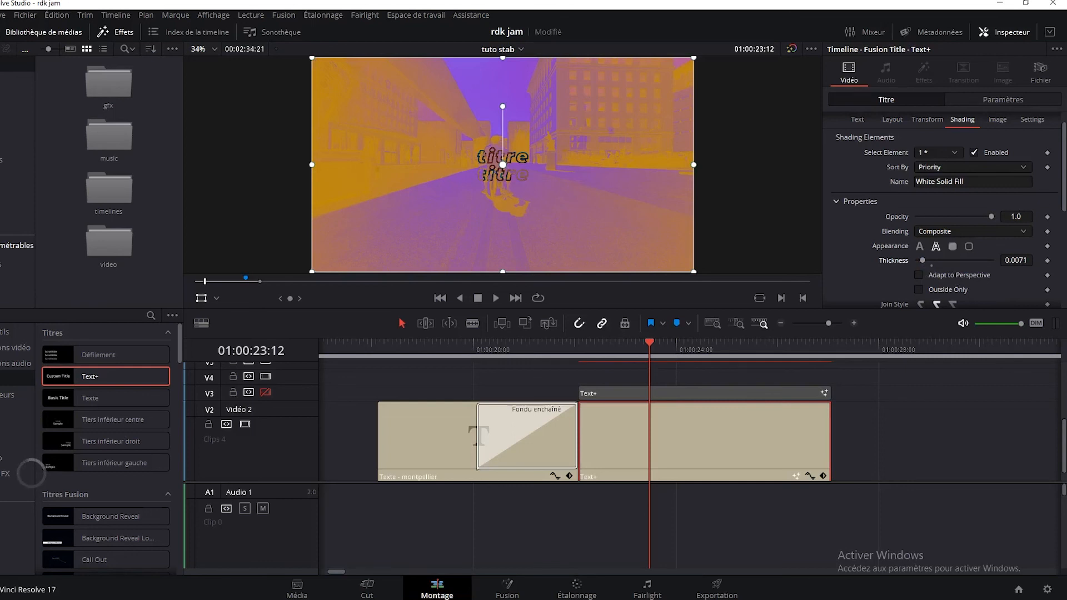
{"action": "left_click_drag", "start_coordinate": [1063, 203], "coordinate": [1061, 239]}
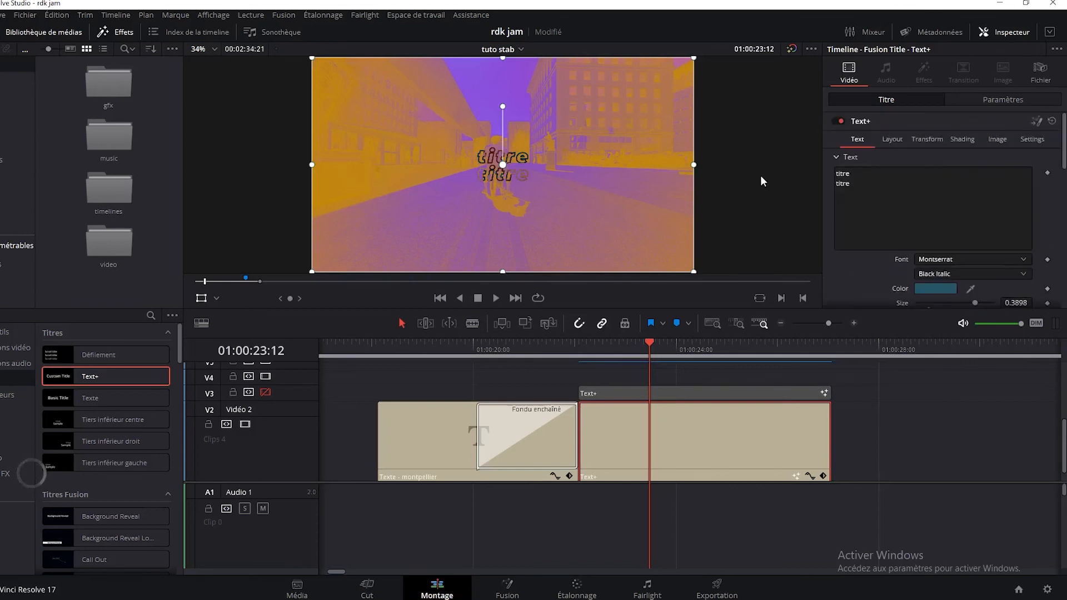
- Preview the outlined title in full screen from its start, and return the playhead to 01:00:22:02
{"action": "left_click", "coordinate": [582, 351]}
{"action": "key", "text": "p"}
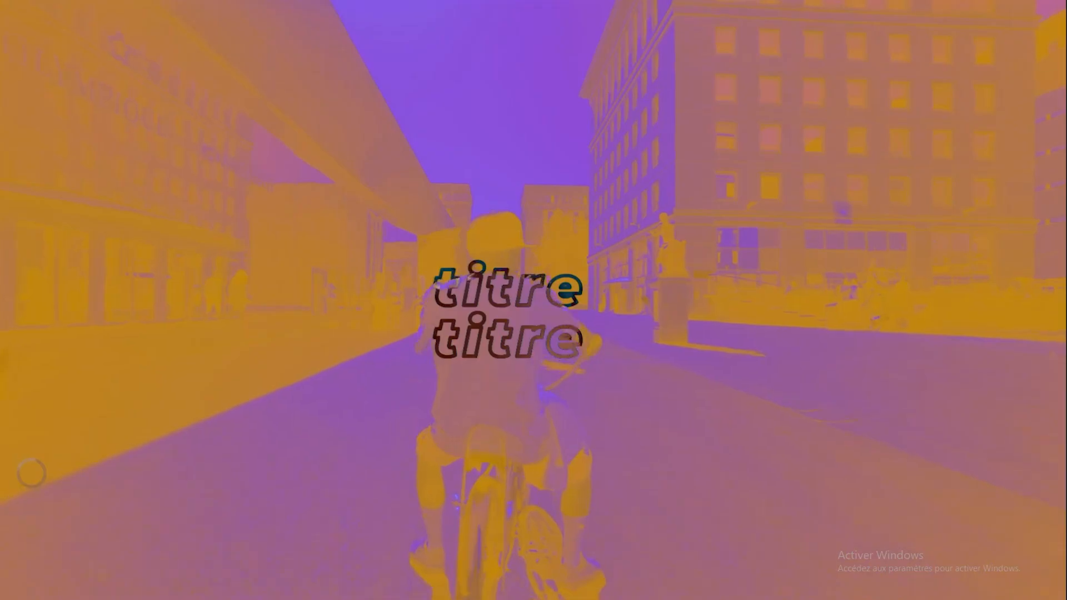
{"action": "key", "text": "Escape"}
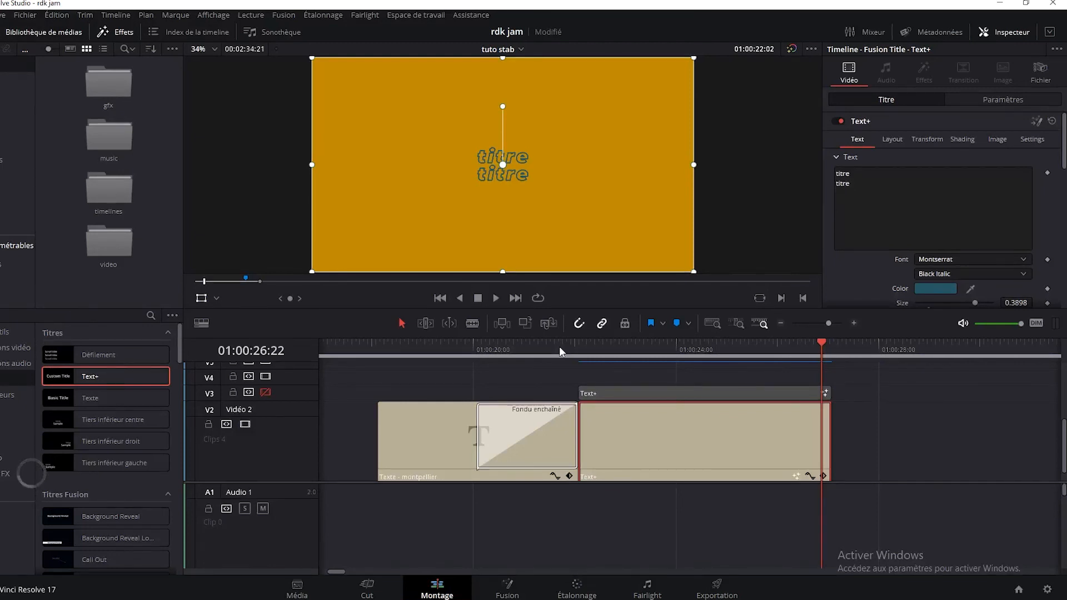
{"action": "left_click", "coordinate": [583, 345]}
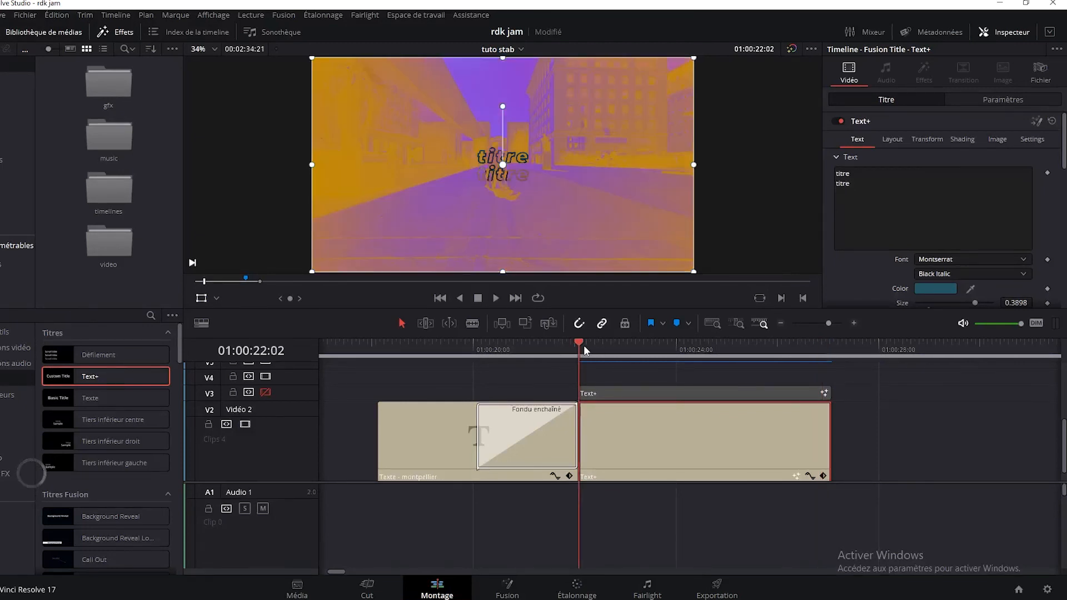